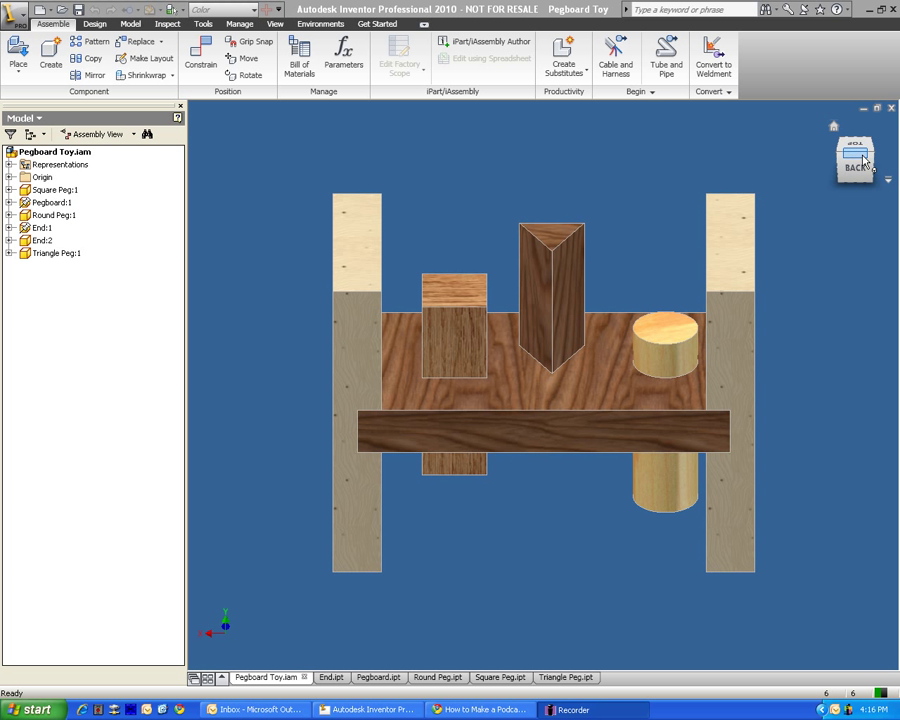
Examine the Pegboard Toy assembly from the front, back and isometric directions
mouse_move(865, 163)
left_mouse_down()
mouse_move(826, 180)
mouse_move(662, 180)
left_mouse_up()
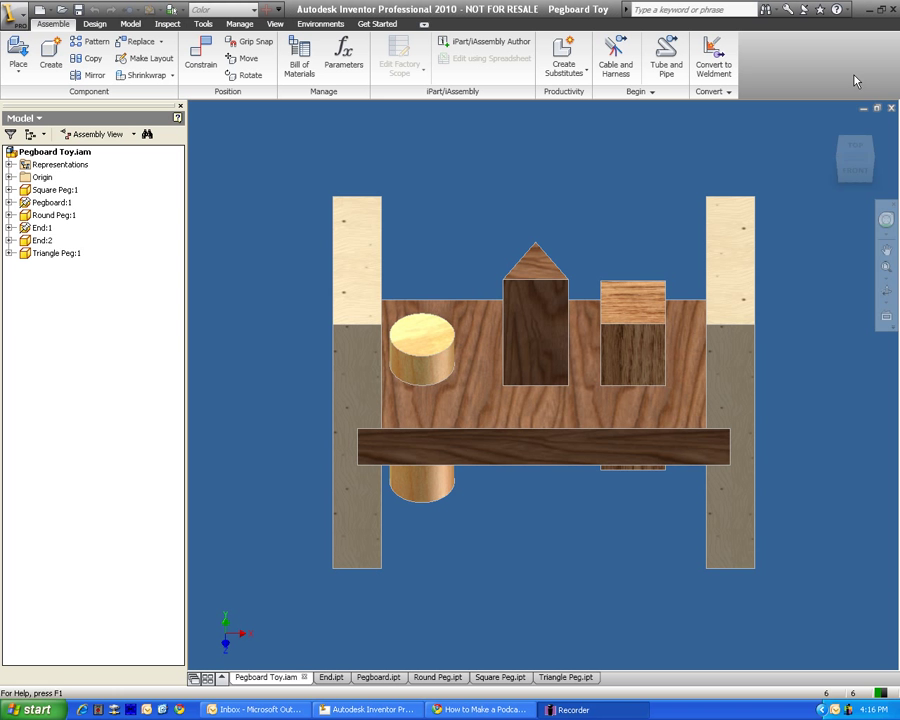
left_click(835, 127)
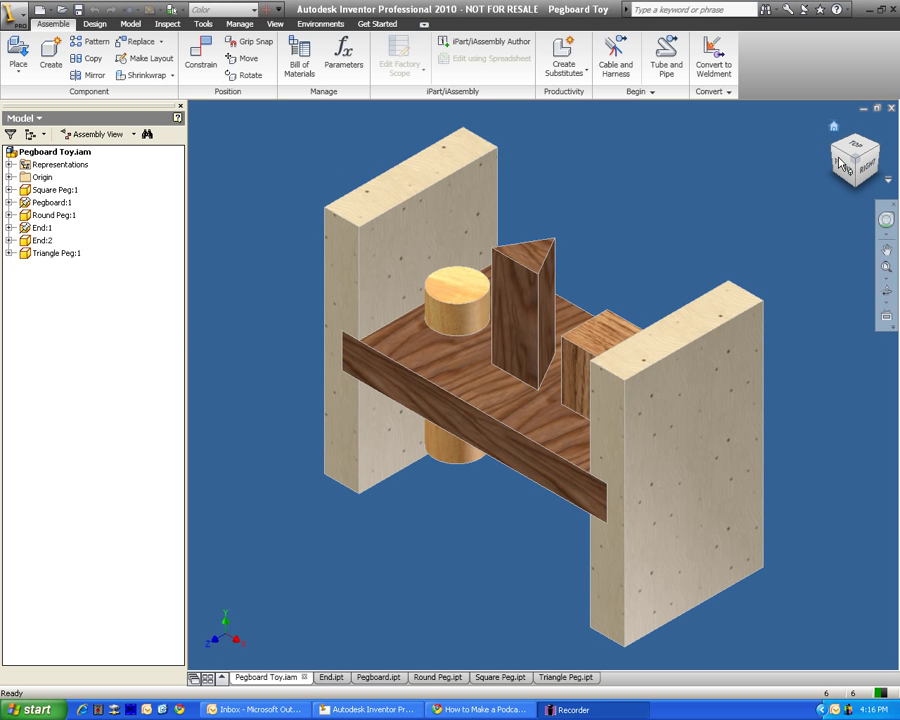
mouse_move(838, 162)
left_mouse_down()
mouse_move(836, 191)
mouse_move(627, 191)
left_mouse_up()
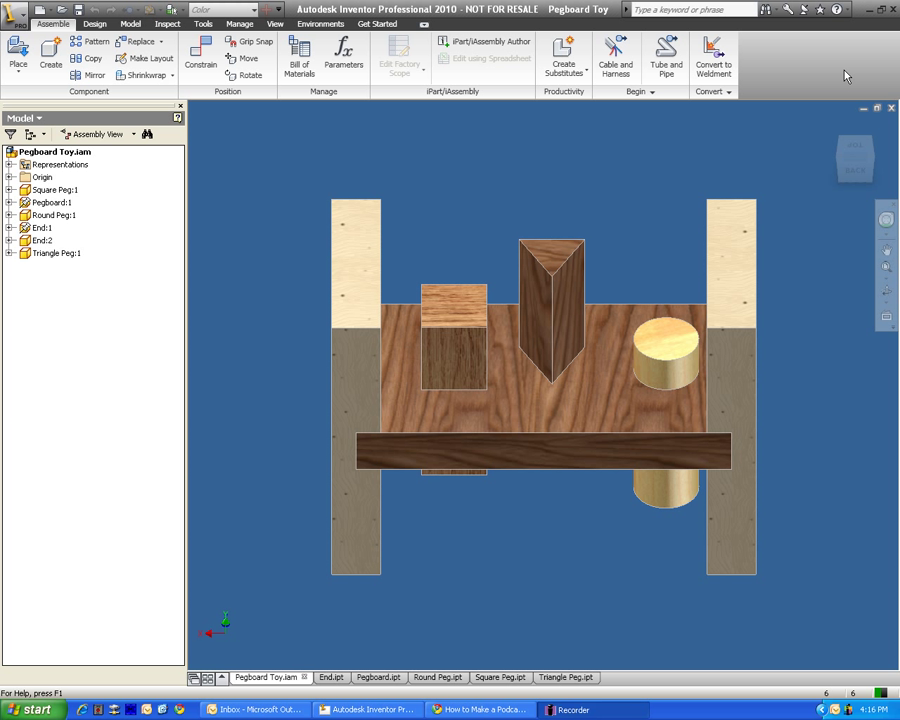
left_click(853, 160)
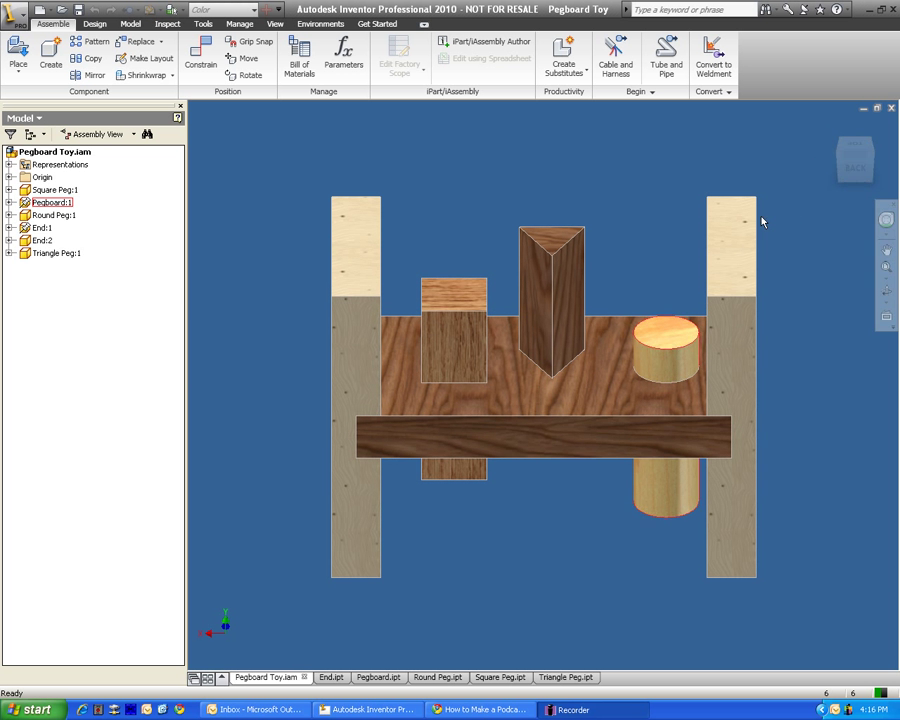
left_click(858, 150)
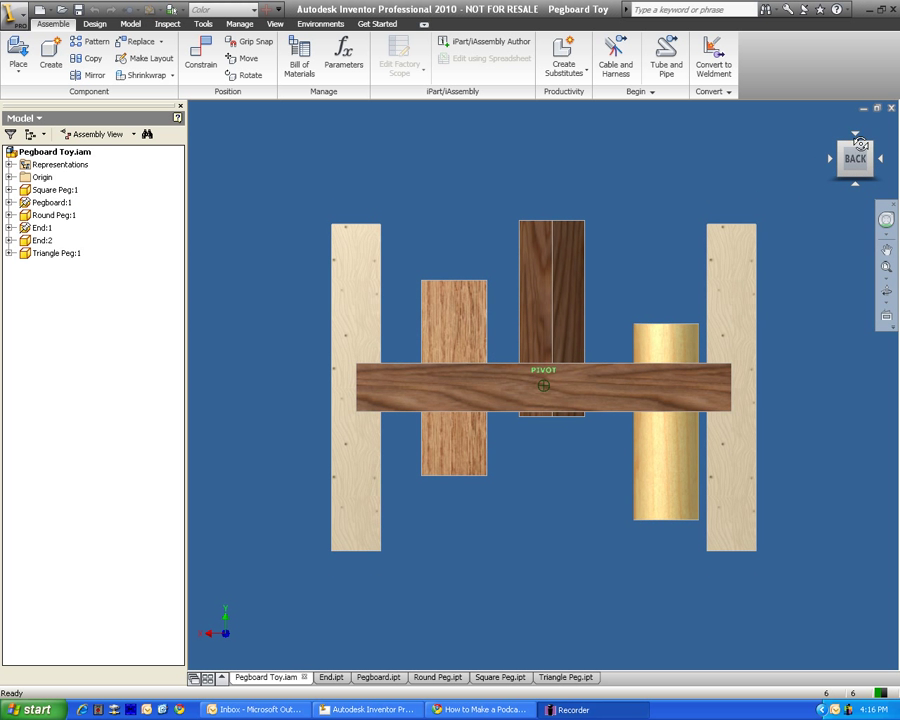
left_click_drag(860, 143, 856, 190)
Slide the square, triangle and round pegs up and down in their pegboard holes
left_click_drag(460, 327, 454, 388)
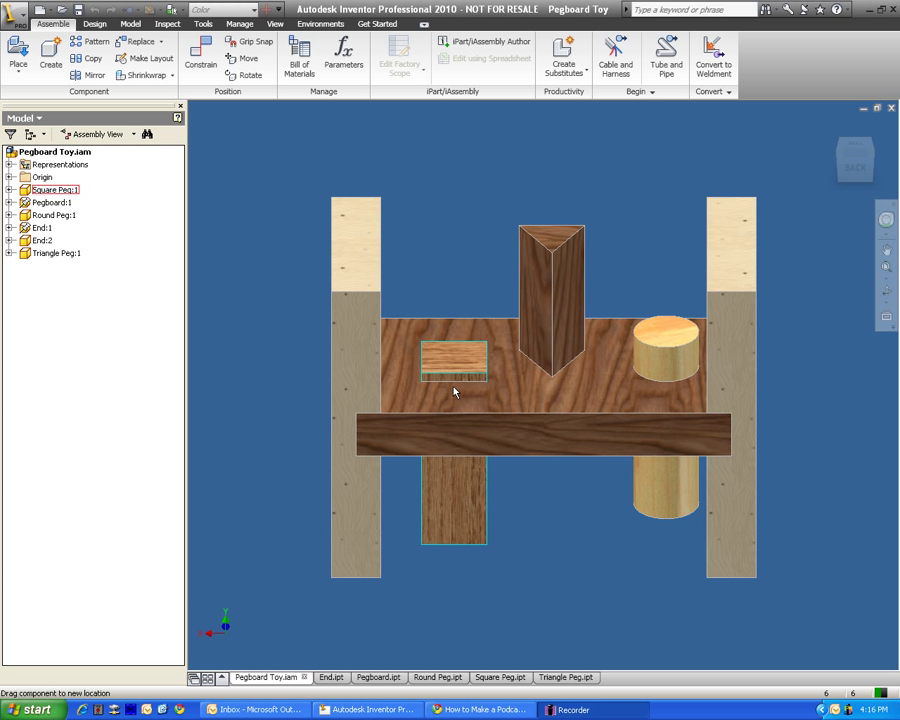
left_click_drag(542, 305, 601, 362)
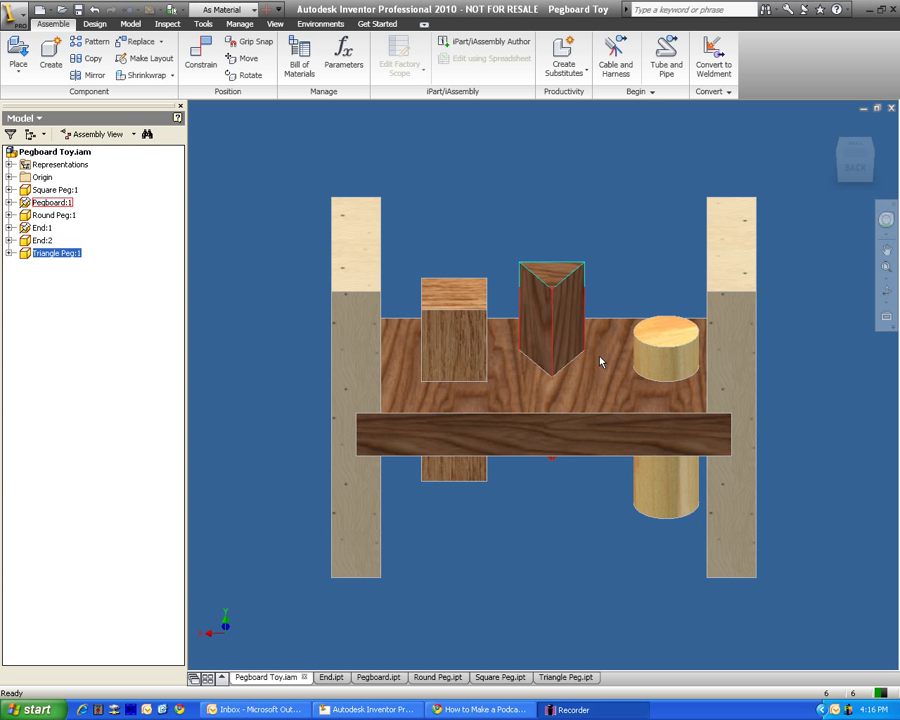
left_click_drag(687, 478, 660, 460)
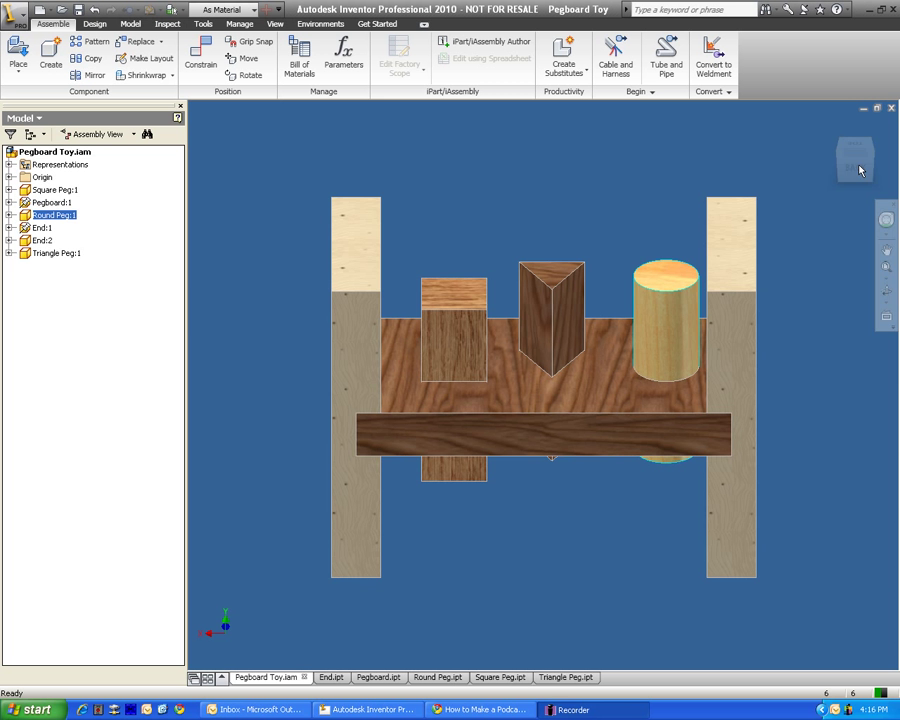
mouse_move(830, 173)
left_mouse_down()
mouse_move(824, 177)
mouse_move(843, 165)
mouse_move(813, 174)
mouse_move(830, 170)
left_mouse_up()
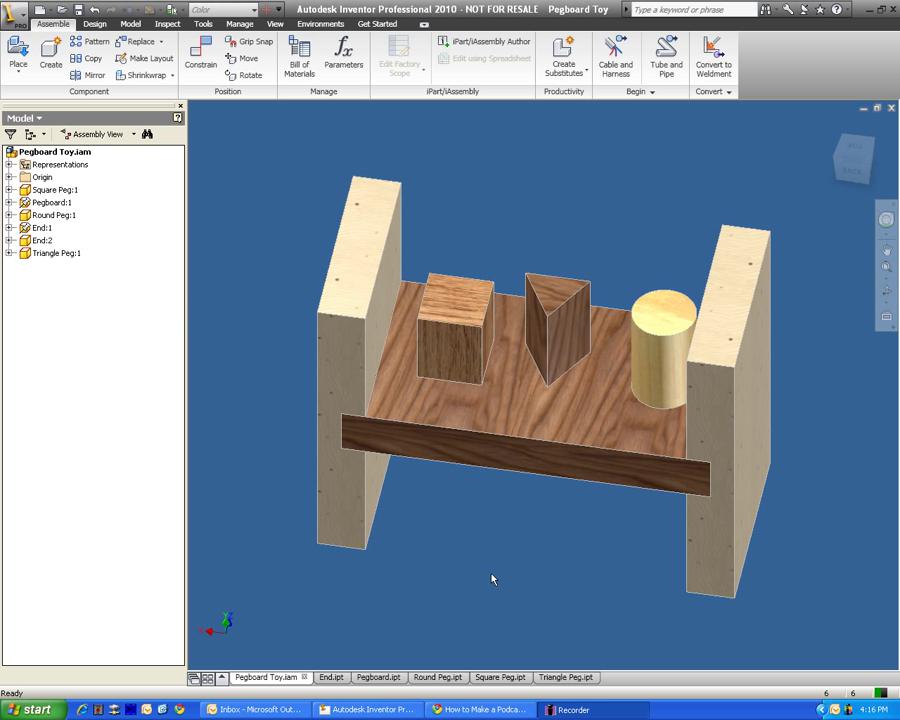
Review the End, Pegboard, Round Peg, Square Peg and Triangle Peg part files, and return to the Pegboard Toy assembly
left_click(326, 679)
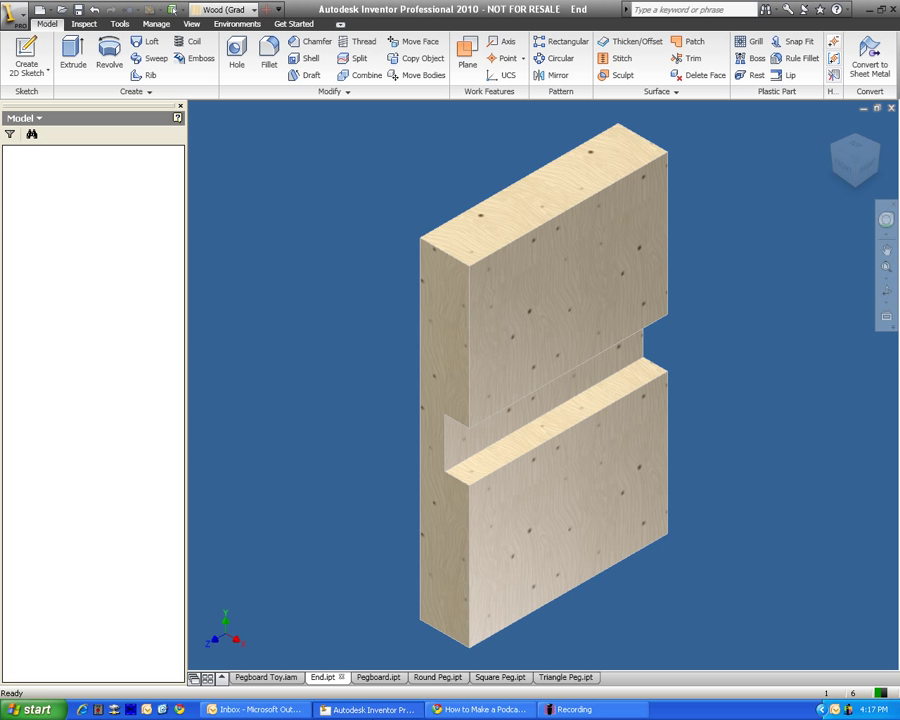
left_click(379, 678)
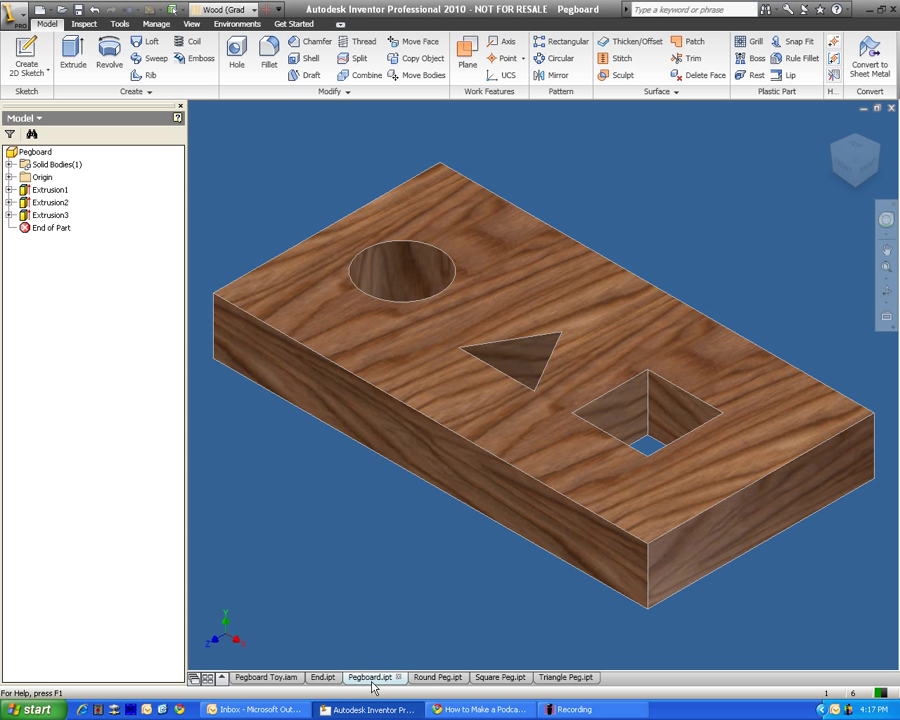
left_click(436, 679)
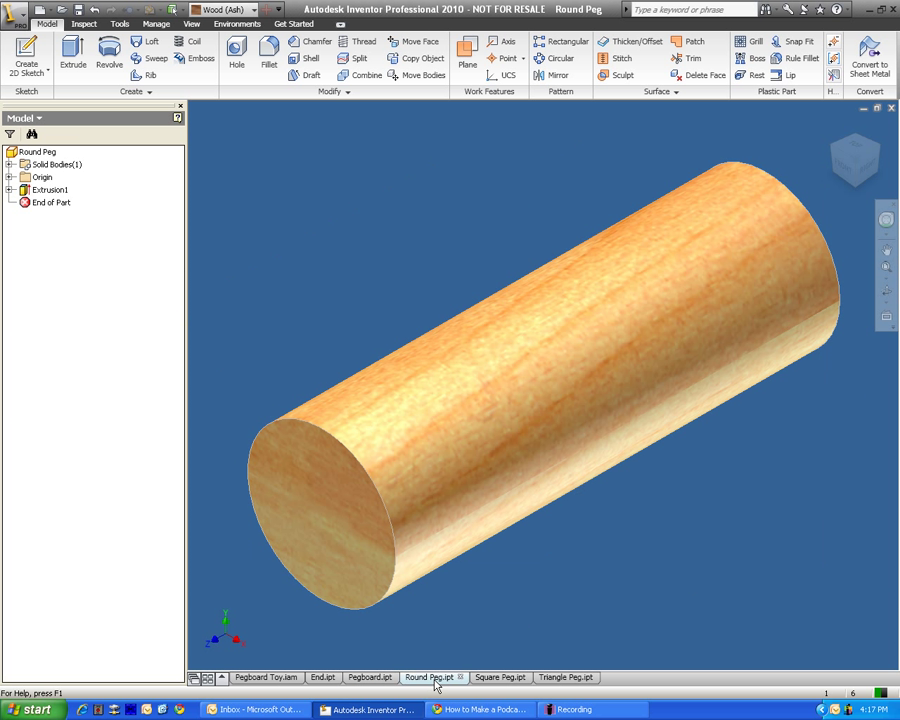
left_click(502, 681)
left_click(548, 680)
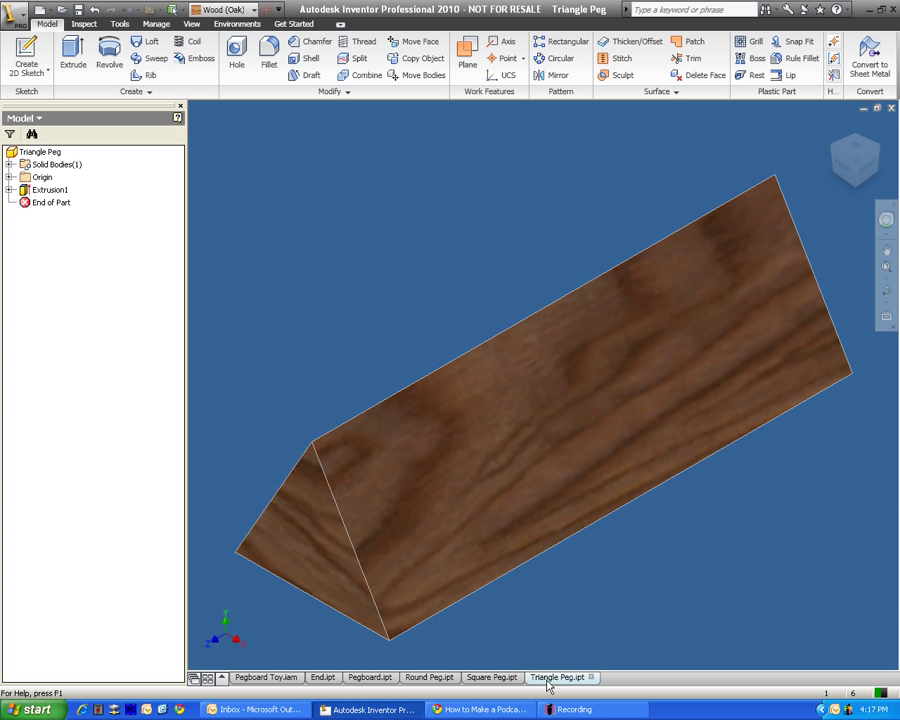
left_click(266, 680)
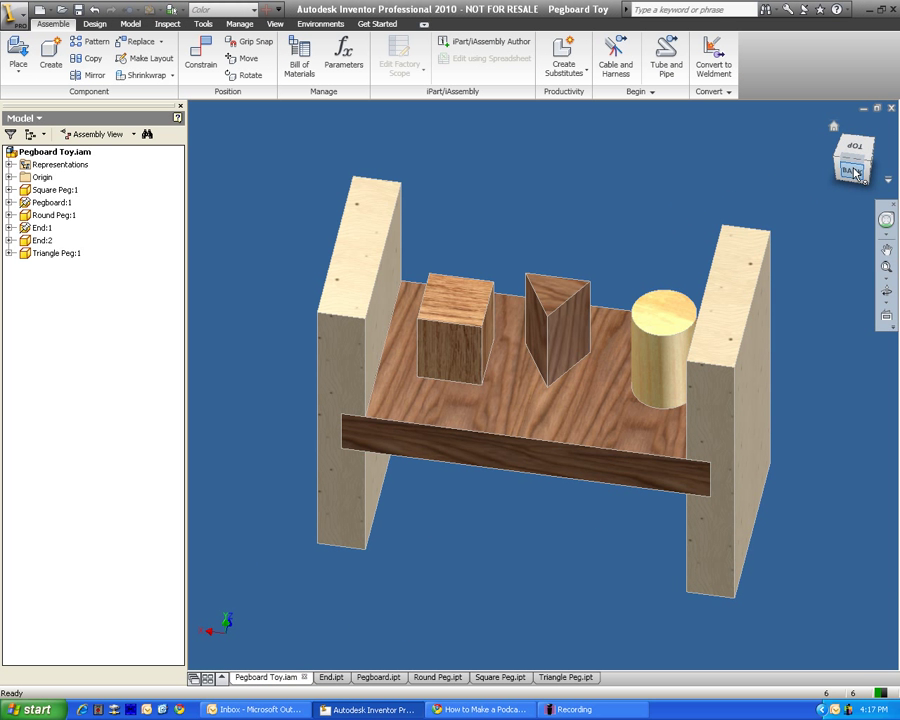
Raise the triangle peg and lower the square and round pegs in the pegboard holes
mouse_move(854, 126)
left_mouse_down()
mouse_move(842, 118)
mouse_move(884, 130)
mouse_move(850, 142)
mouse_move(850, 176)
mouse_move(759, 225)
left_mouse_up()
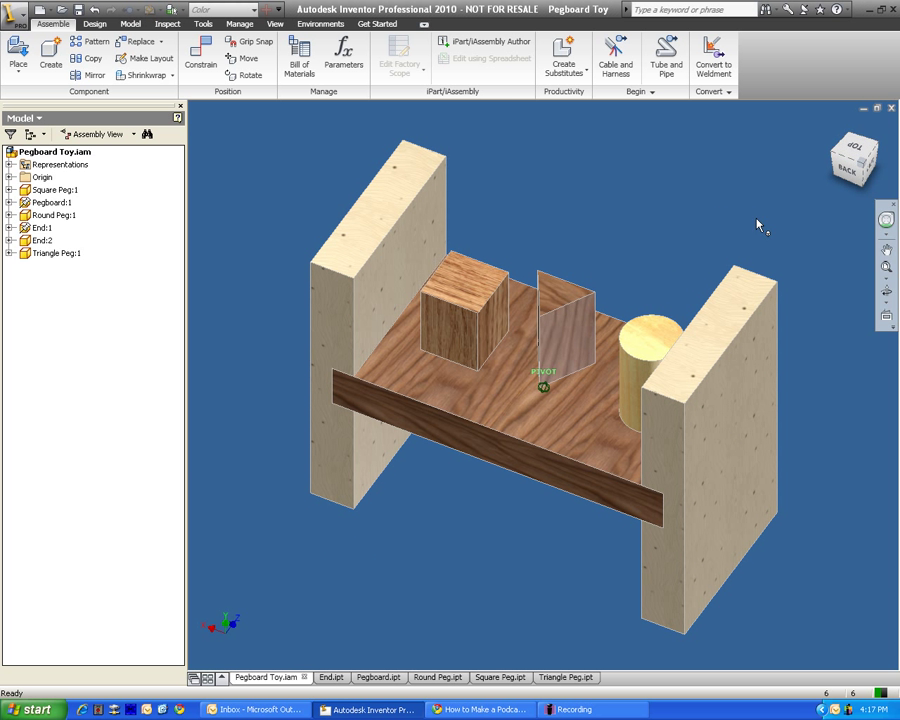
left_click_drag(564, 324, 564, 310)
left_click_drag(463, 328, 470, 338)
left_click_drag(660, 376, 648, 440)
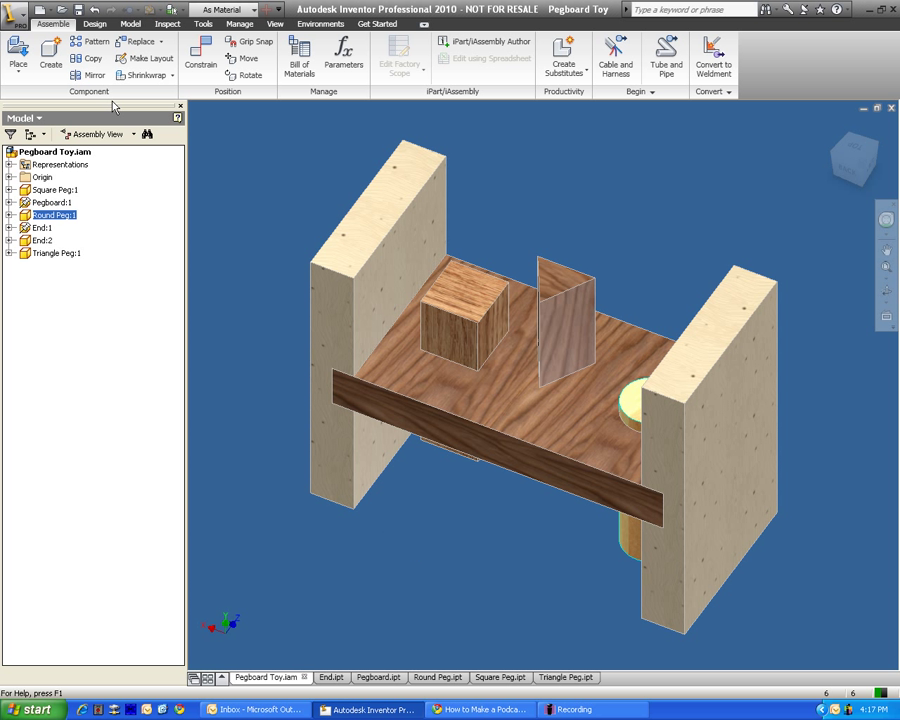
Create a new assembly file
left_click(50, 12)
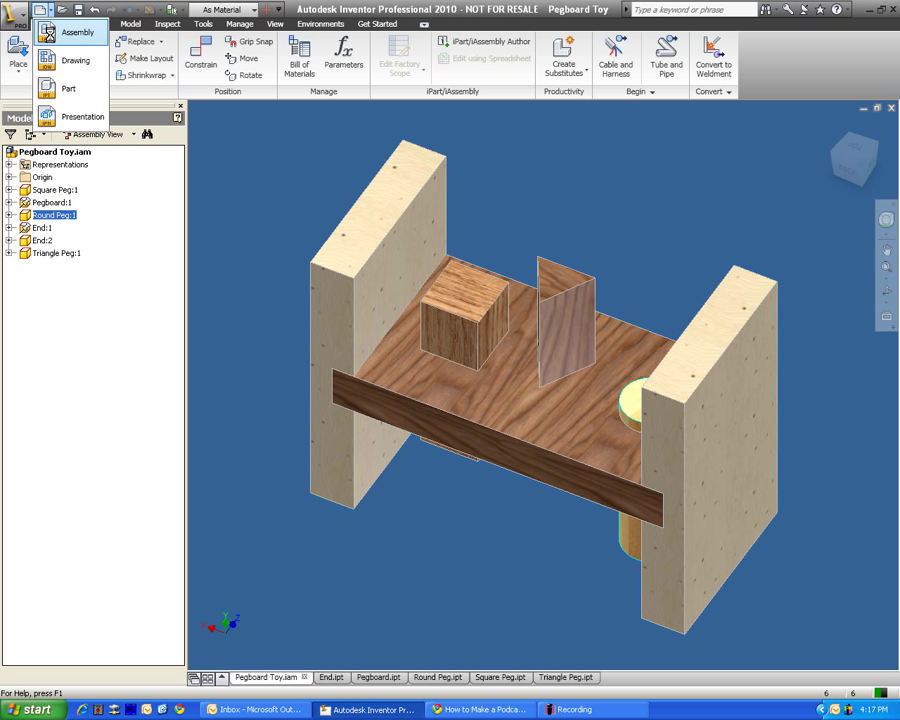
left_click(70, 32)
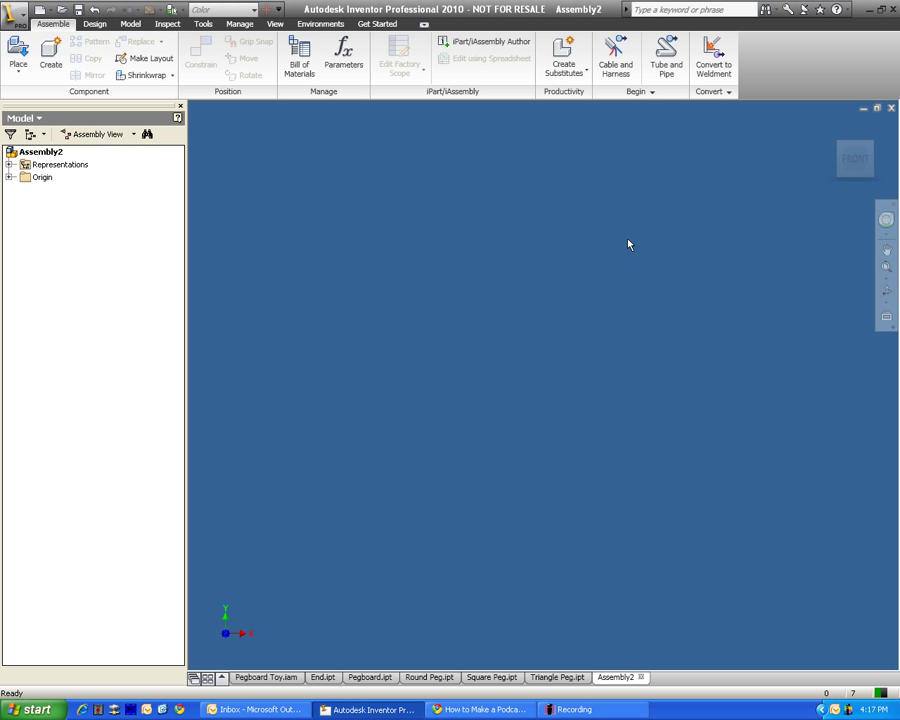
mouse_move(862, 169)
left_mouse_down()
mouse_move(874, 147)
mouse_move(833, 185)
mouse_move(822, 177)
mouse_move(844, 177)
mouse_move(854, 156)
left_mouse_up()
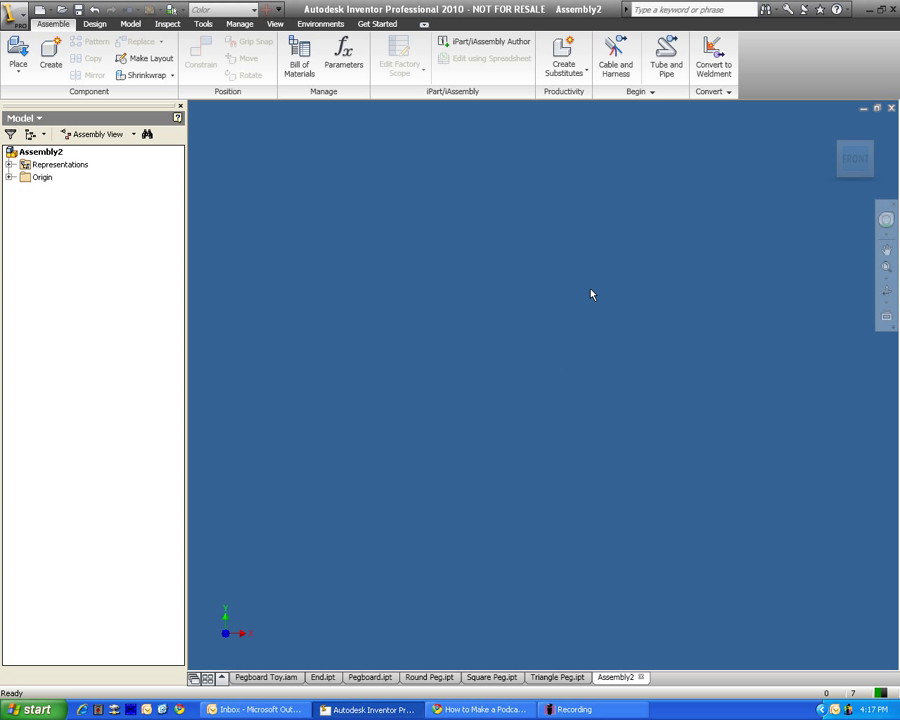
Start placing components, open the Pegboard Toy folder and preview its part and assembly files
left_click(14, 46)
key("p")
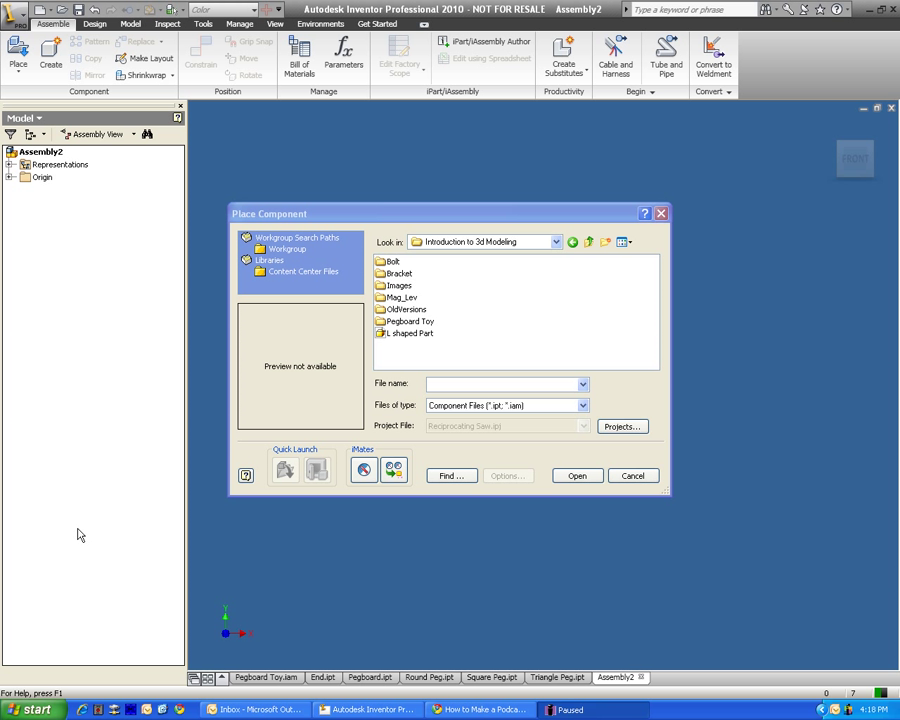
double_click(381, 322)
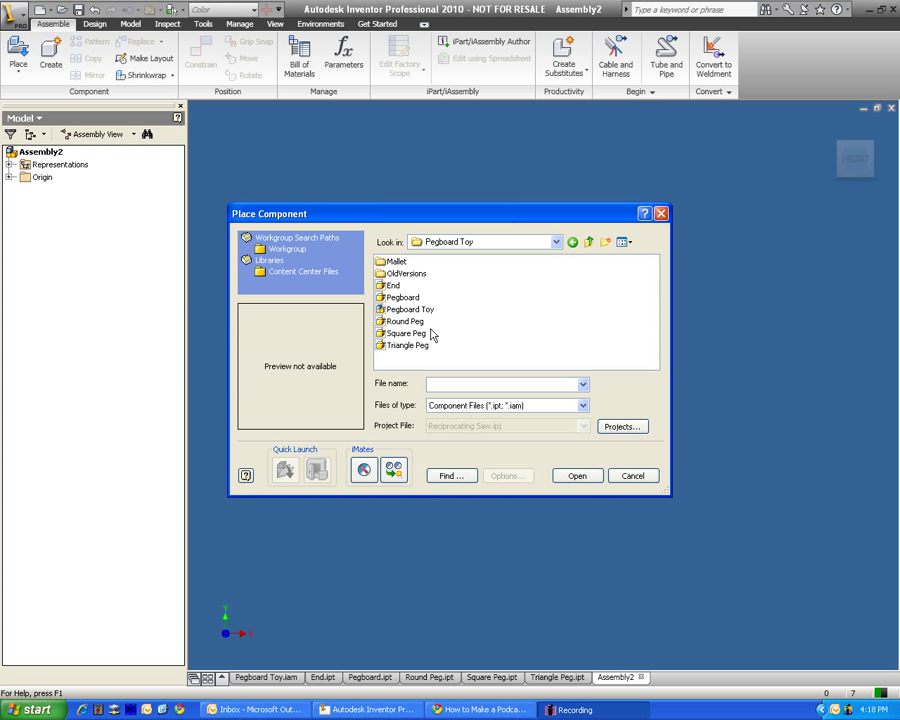
left_click(400, 346)
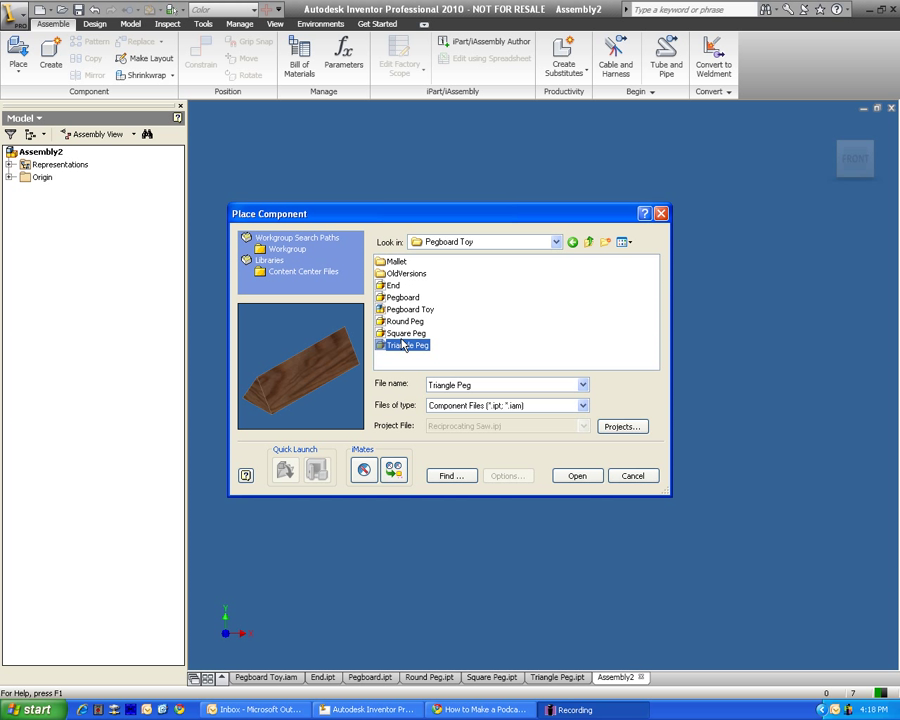
left_click(405, 334)
left_click(403, 321)
left_click(391, 310)
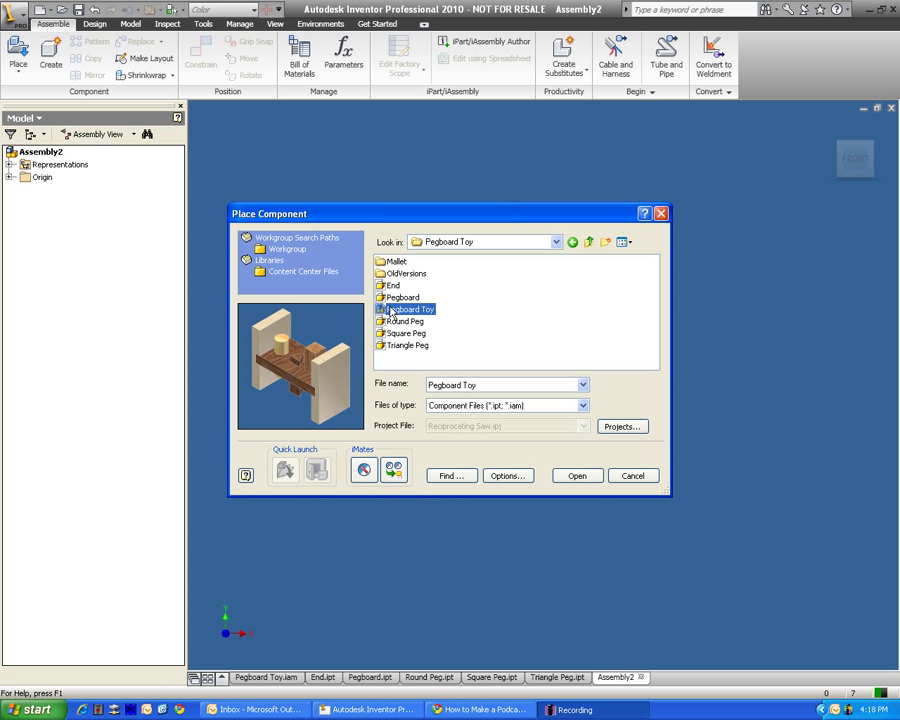
left_click(400, 298)
Place one instance each of End, Pegboard, Round Peg, Square Peg and Triangle Peg together in the new assembly
left_click(395, 286)
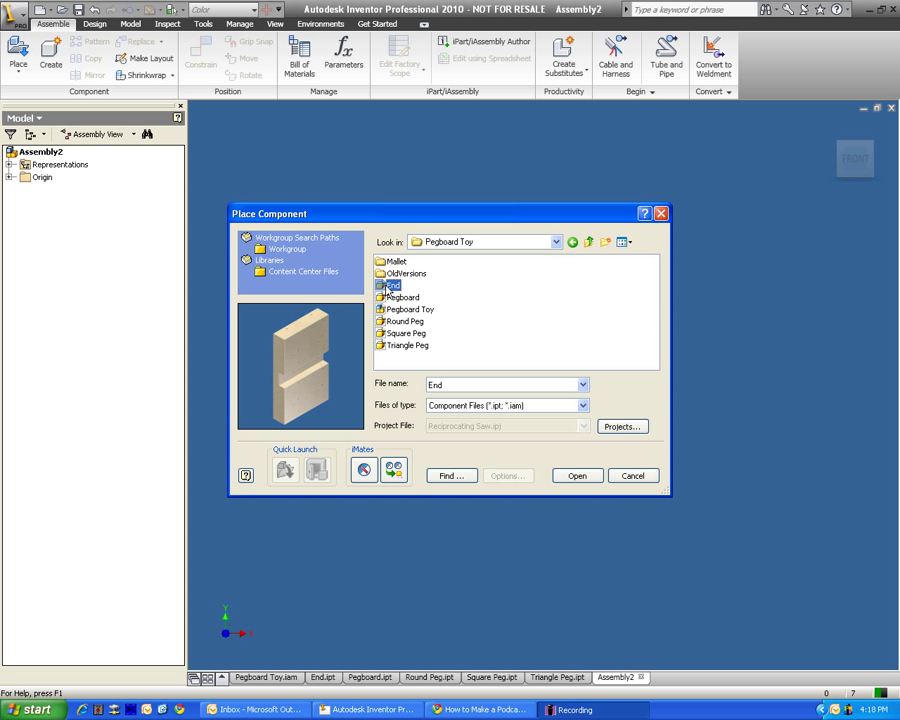
left_click(395, 298, "ctrl")
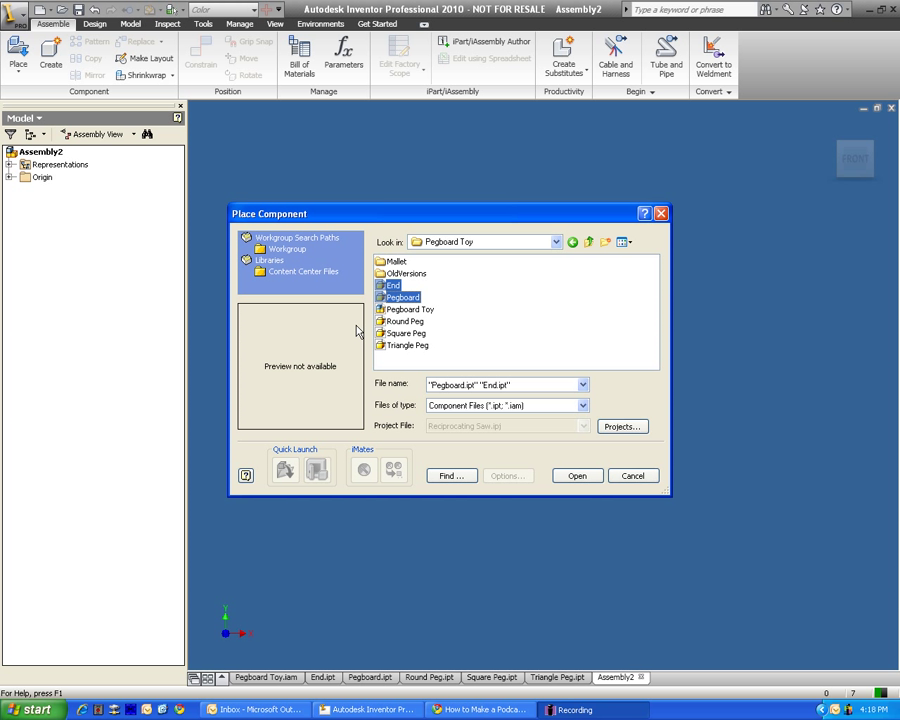
left_click(395, 322, "ctrl")
left_click(398, 333, "ctrl")
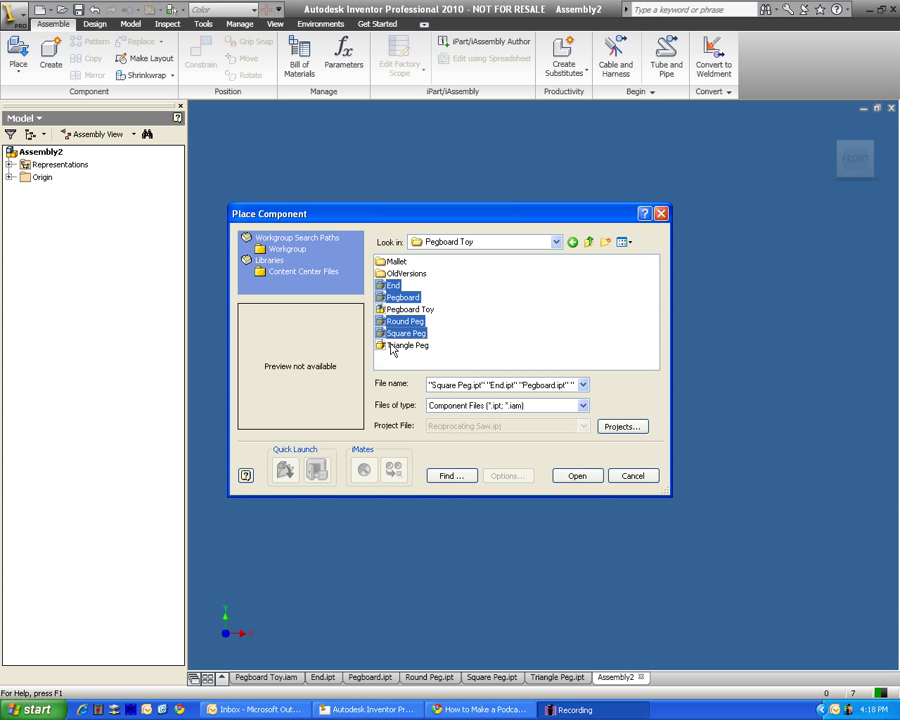
left_click(402, 345, "ctrl")
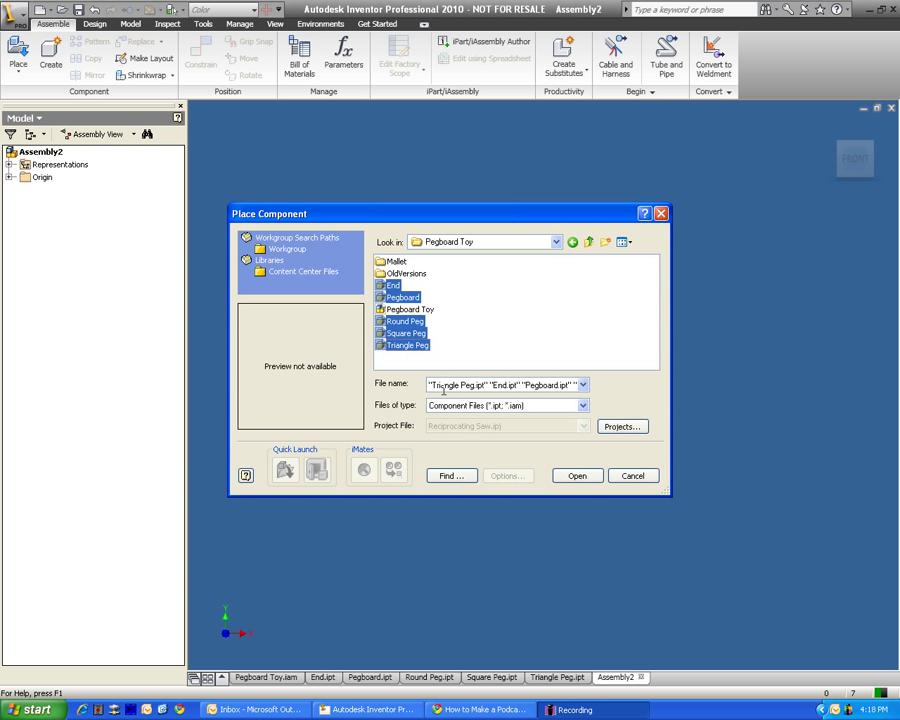
left_click(576, 477)
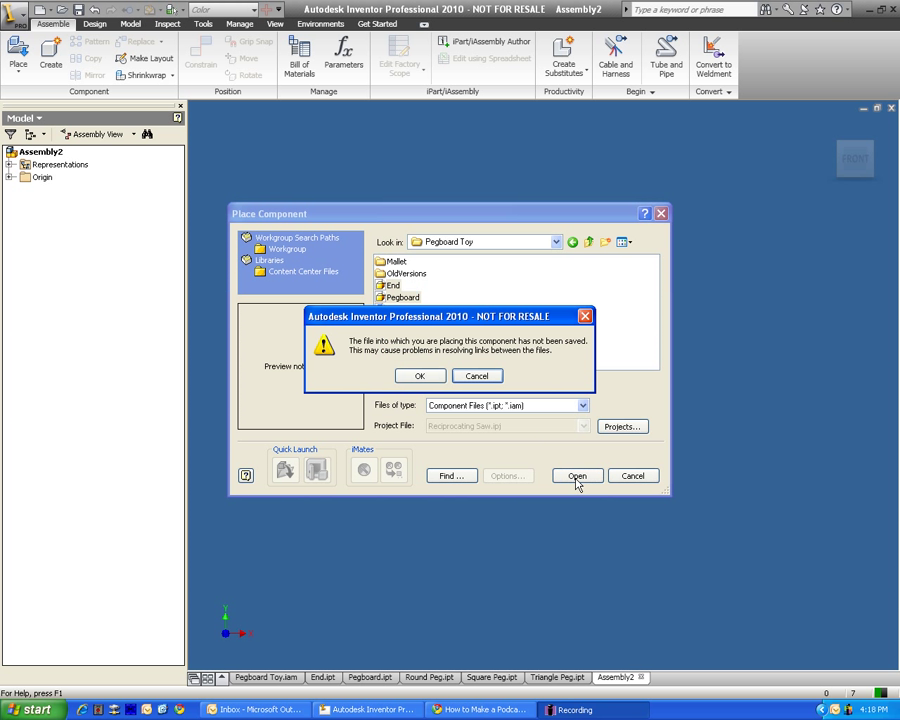
left_click(420, 376)
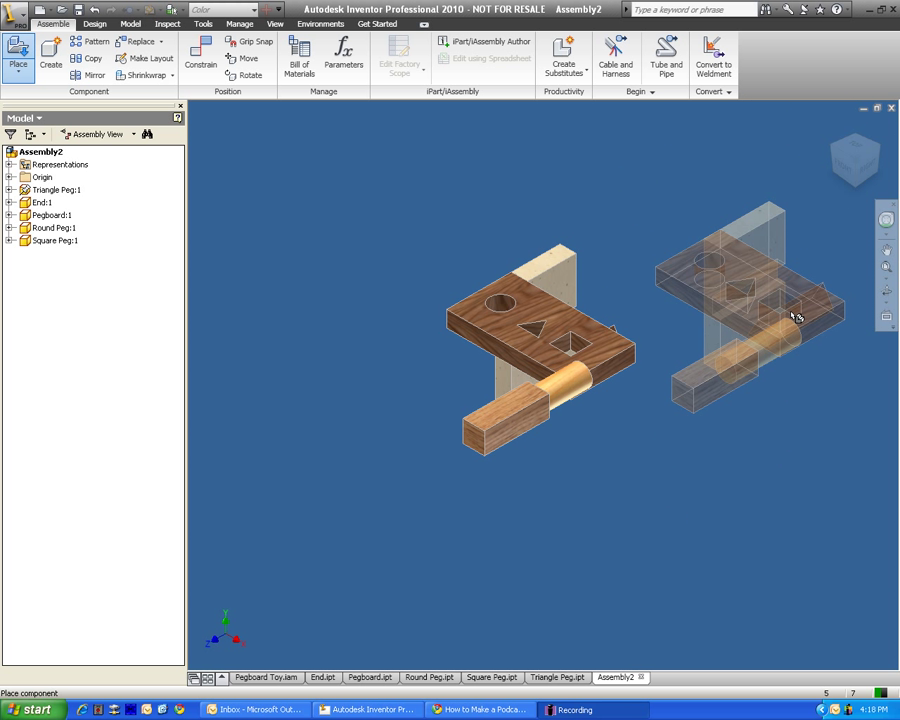
key("Escape")
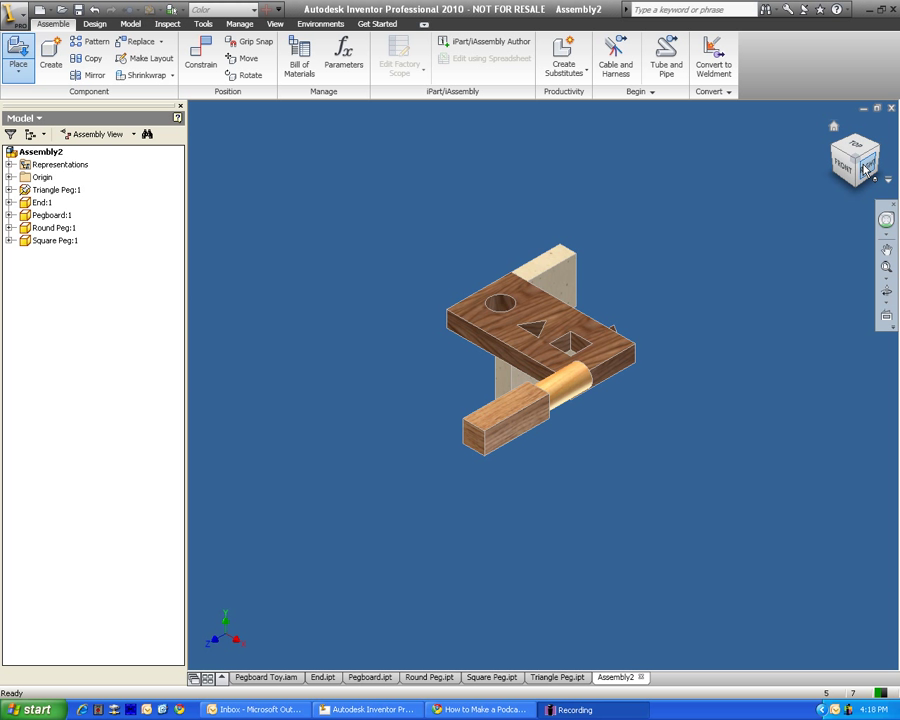
Move the end, pegboard, round peg and square peg away from the triangle peg
left_click_drag(845, 179, 827, 160)
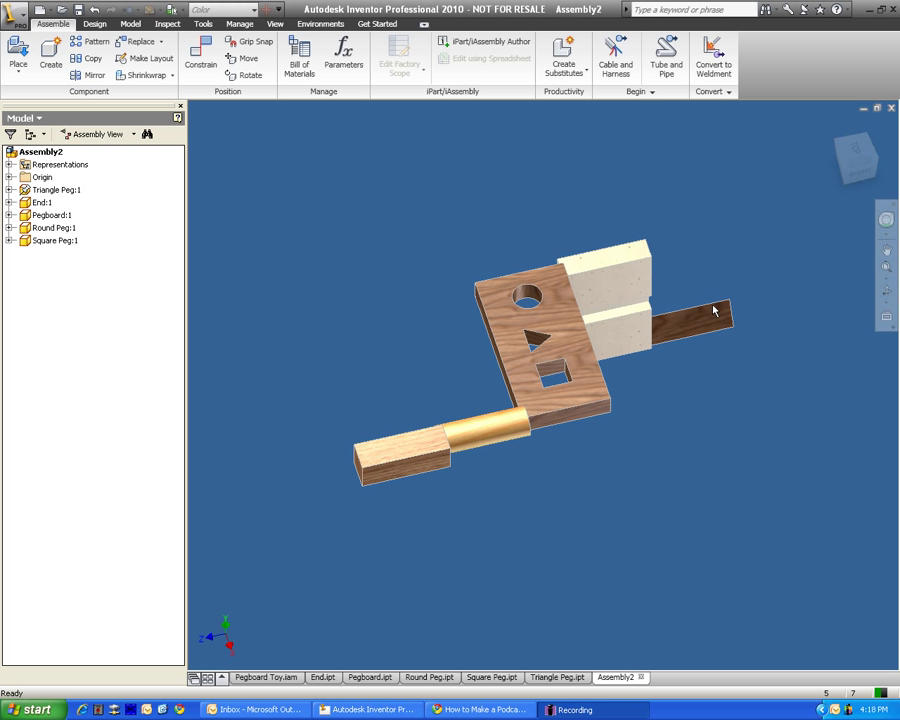
left_click_drag(575, 290, 551, 257)
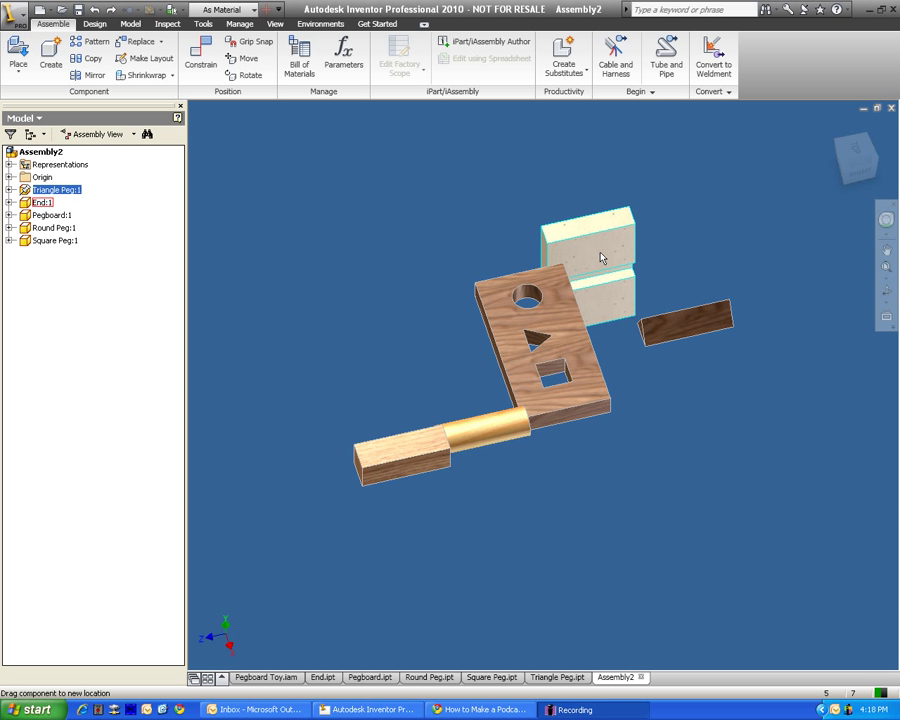
left_click_drag(563, 308, 527, 269)
left_click_drag(470, 423, 434, 377)
left_click_drag(410, 451, 367, 399)
Turn off the Grounded setting of the triangle peg
left_click(679, 309)
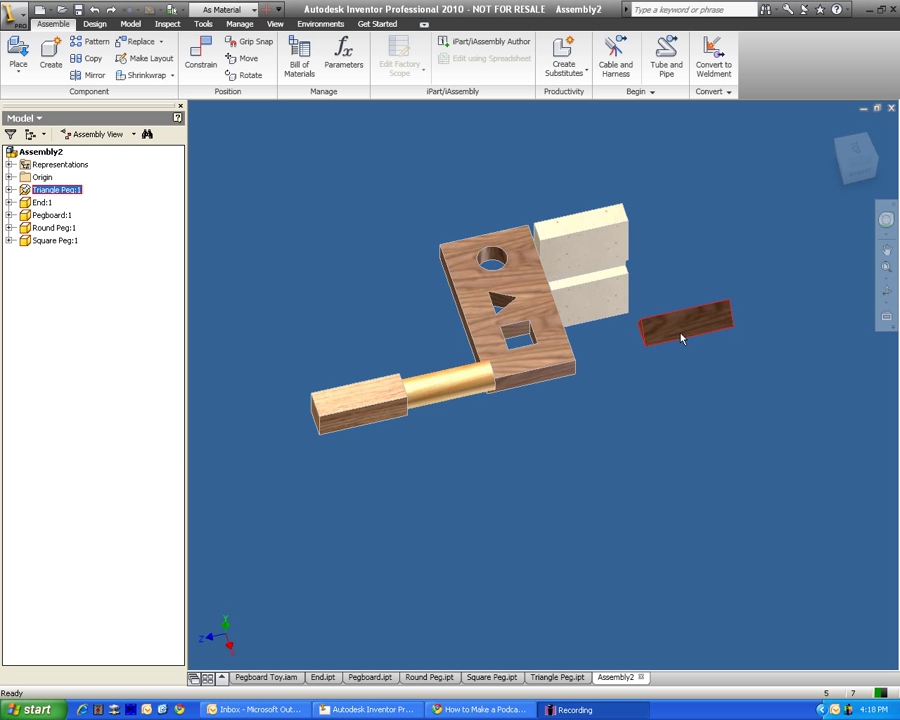
scroll(681, 339, "down", 5)
right_click(639, 293)
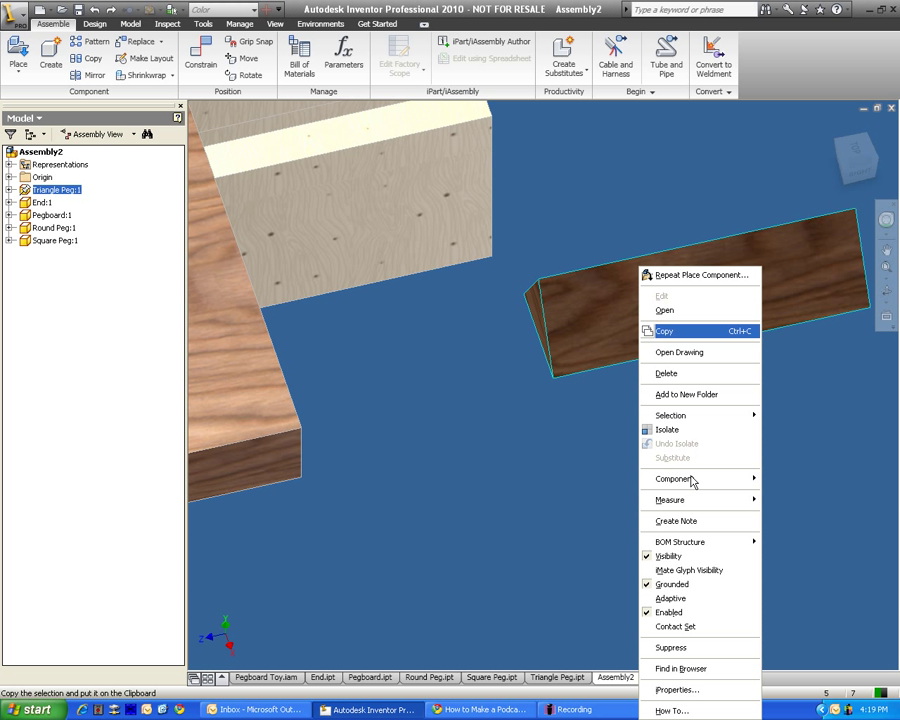
left_click(655, 584)
Reposition the ungrounded triangle peg, the pegboard and the round and square pegs in the assembly
scroll(653, 580, "up", 5)
left_click_drag(655, 558, 648, 470)
mouse_move(535, 468)
left_mouse_down()
mouse_move(543, 464)
mouse_move(546, 476)
left_mouse_up()
left_click(443, 581)
left_click(412, 581)
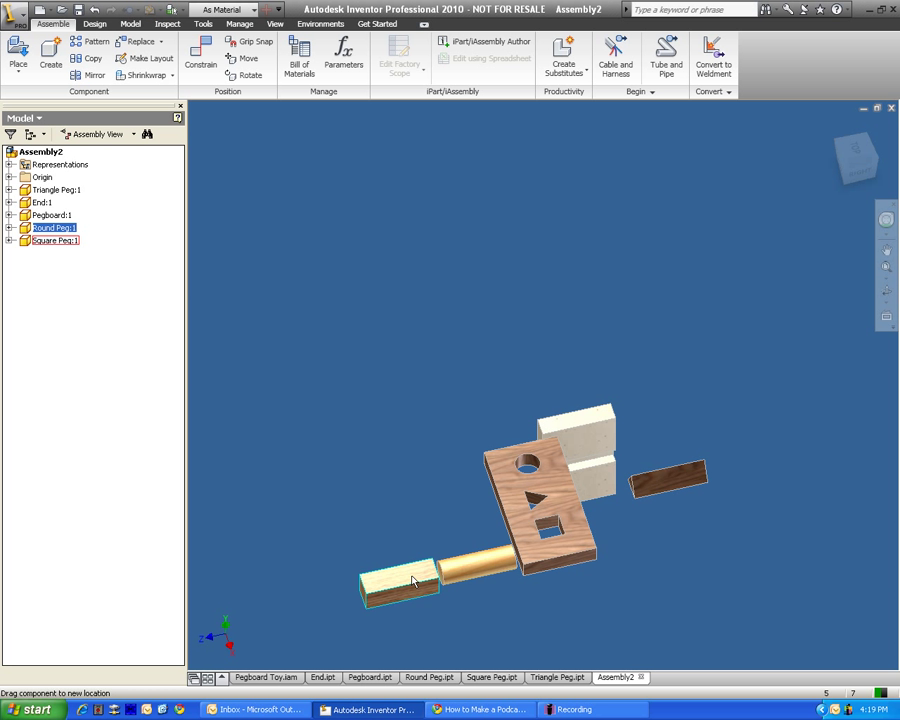
Ground the pegboard in the assembly so that it stays fixed in place
scroll(569, 555, "down", 3)
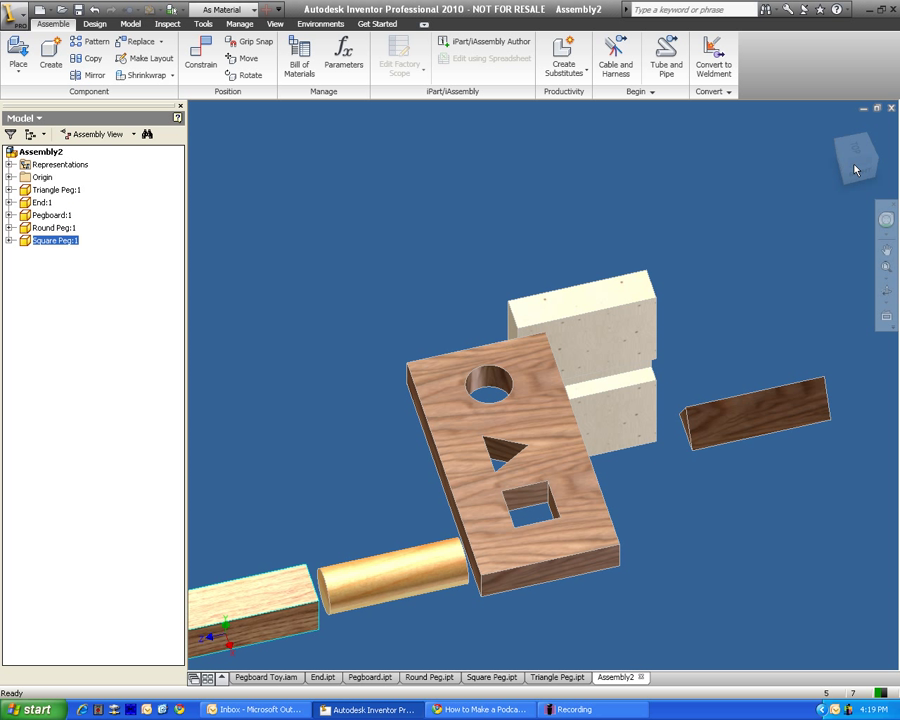
left_click(834, 129)
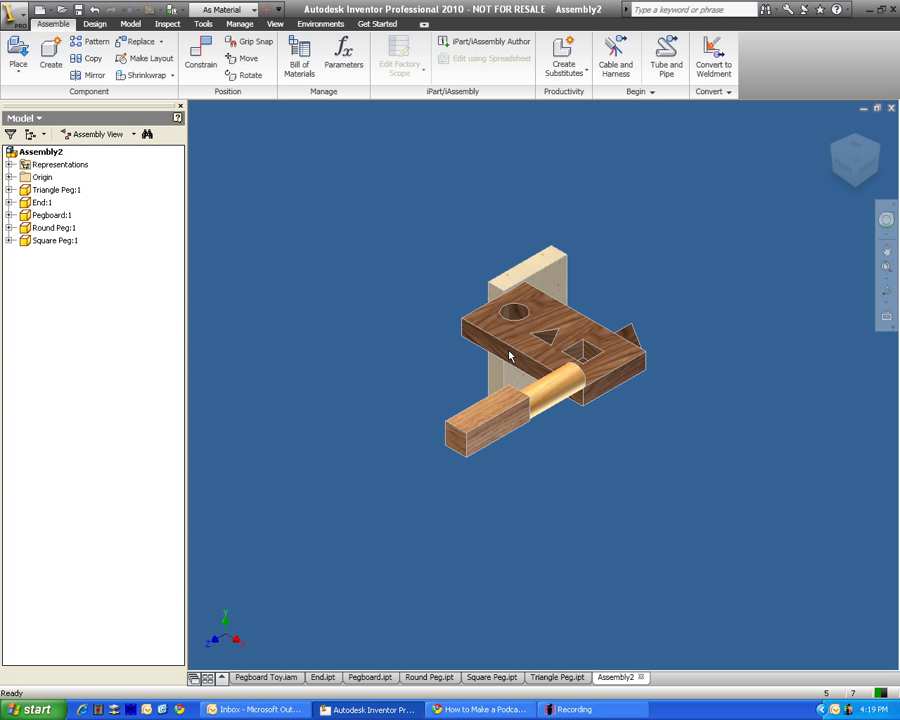
right_click(530, 324)
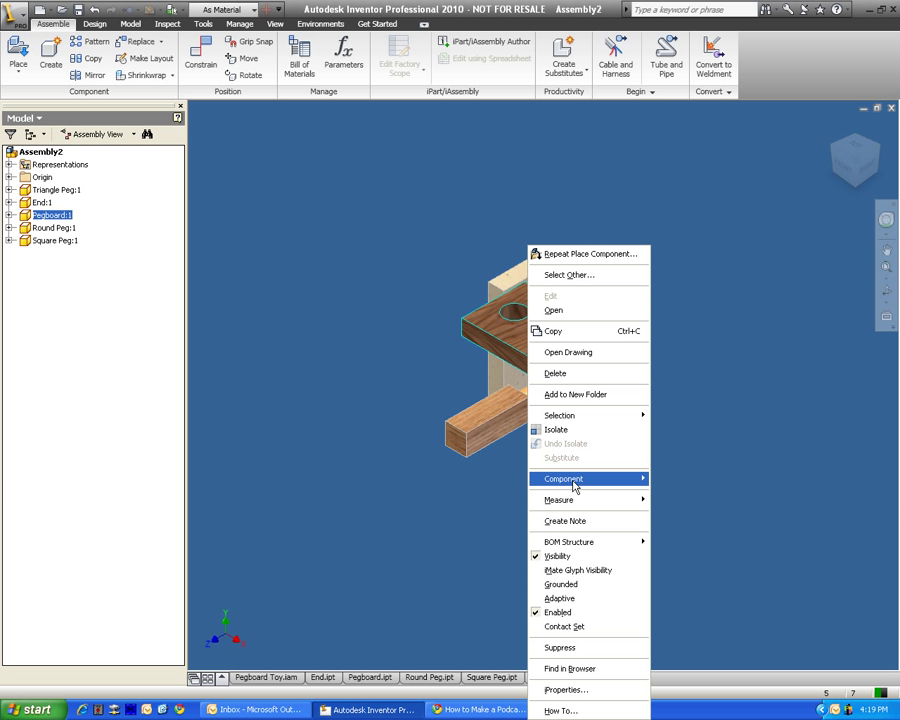
left_click(561, 585)
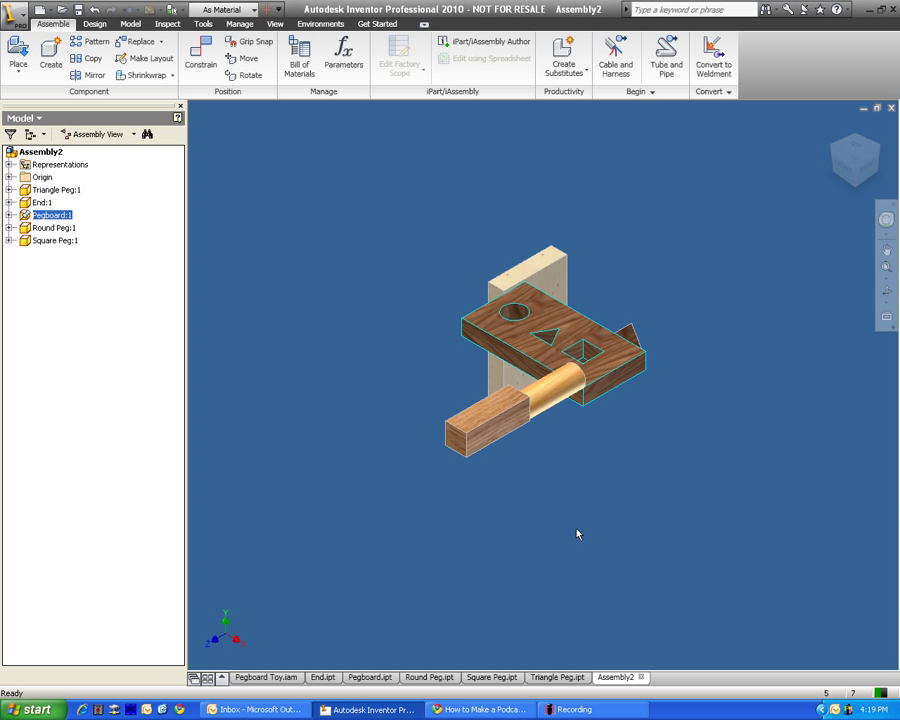
Spread the square, round and triangle pegs around the grounded pegboard, positioning the round peg above the board near its round hole
mouse_move(836, 129)
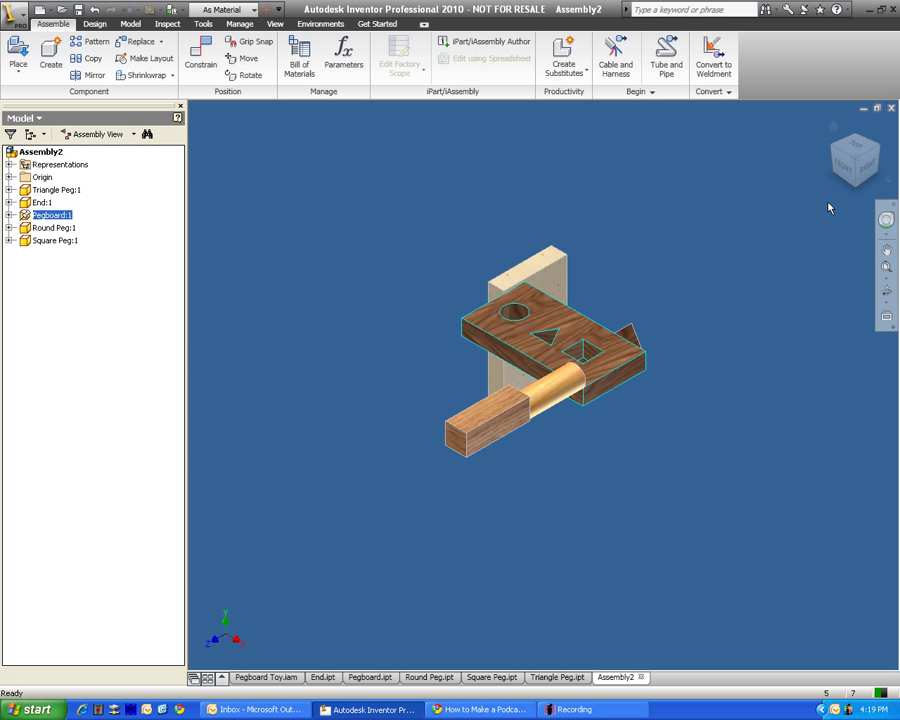
left_click(452, 461)
left_click_drag(493, 396, 656, 290)
left_click_drag(544, 370, 563, 240)
left_click(850, 183)
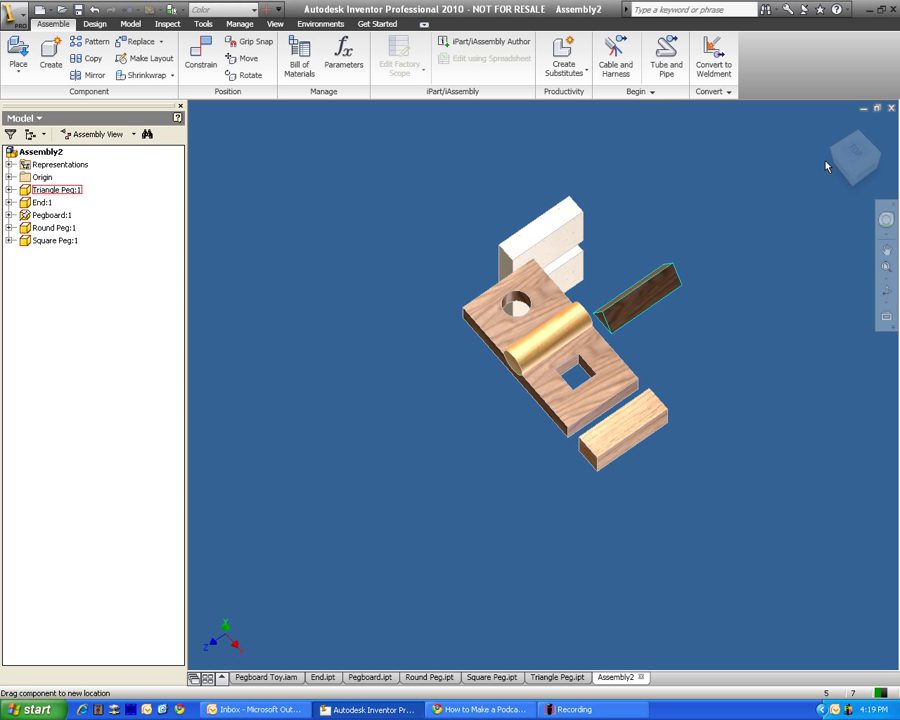
left_click(833, 126)
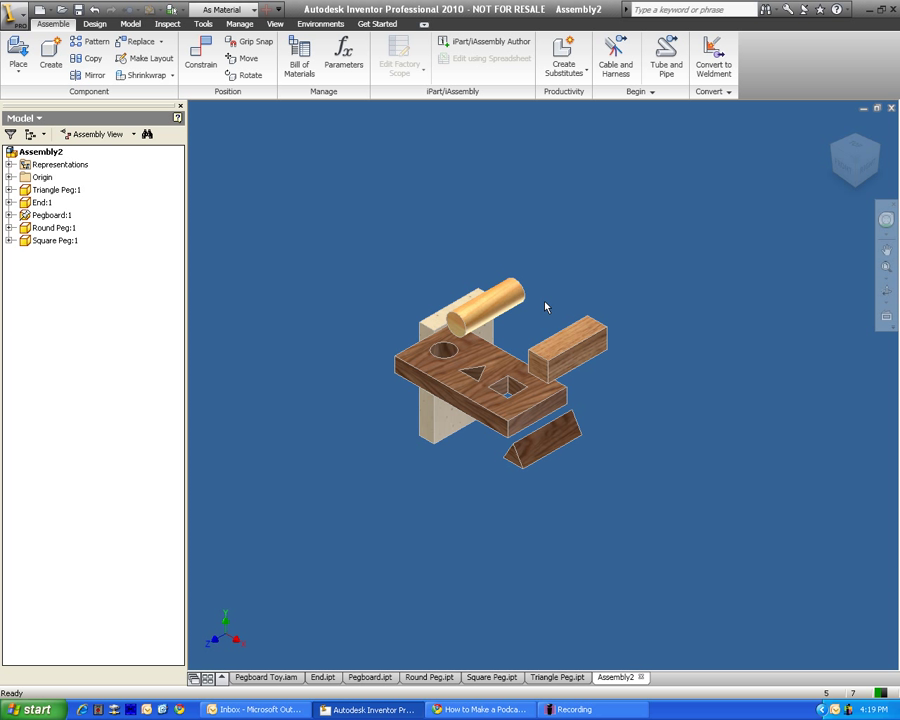
left_click_drag(470, 312, 492, 290)
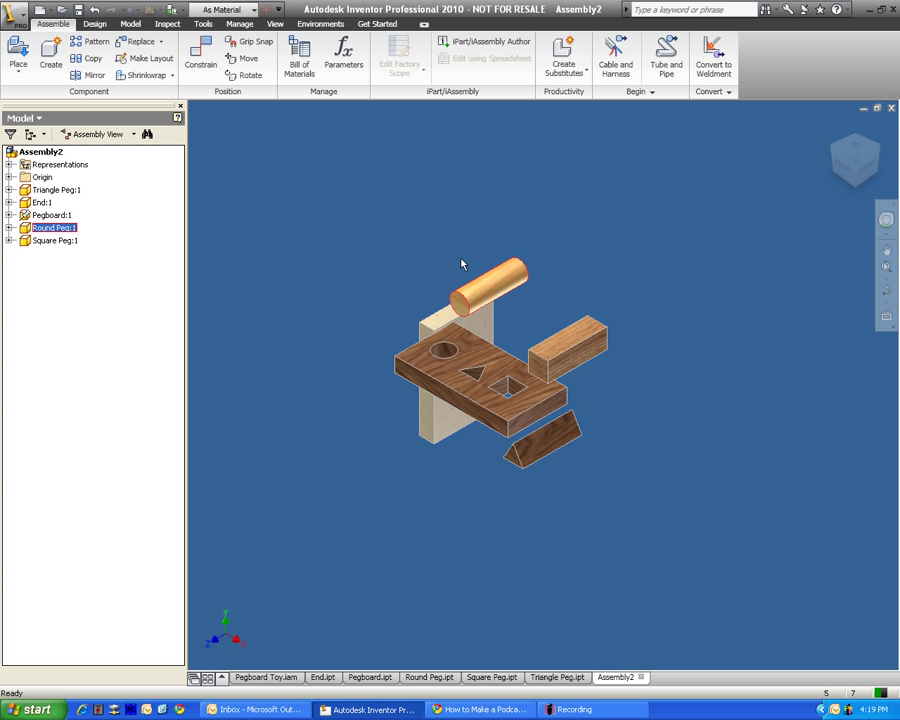
Mate the round peg's axis to the round hole's axis with a 0.000 in offset, and slide the peg upward along the hole
left_click(197, 68)
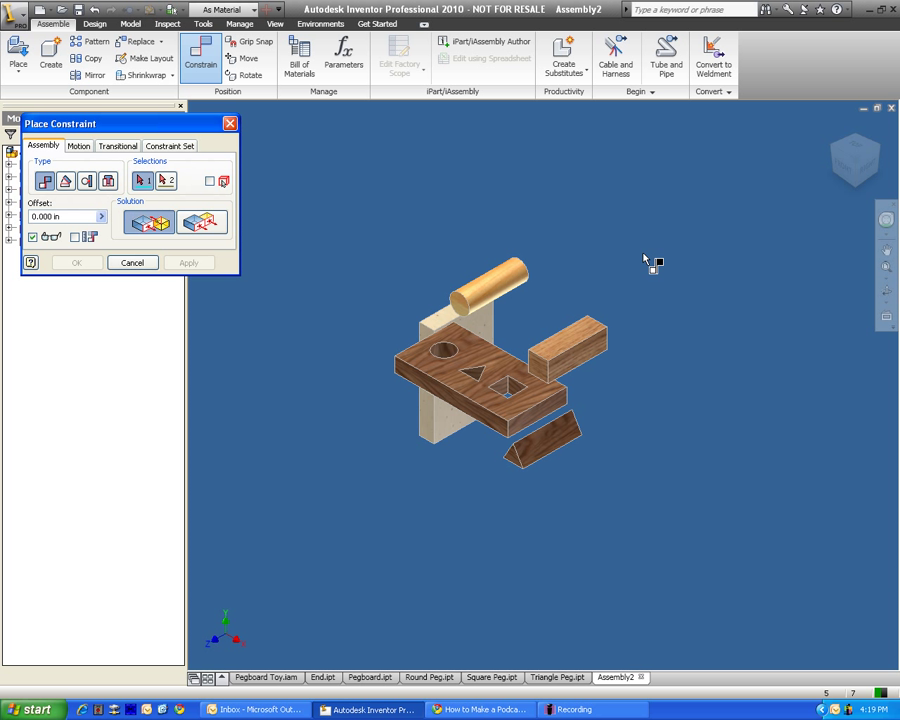
scroll(493, 295, "up", 3)
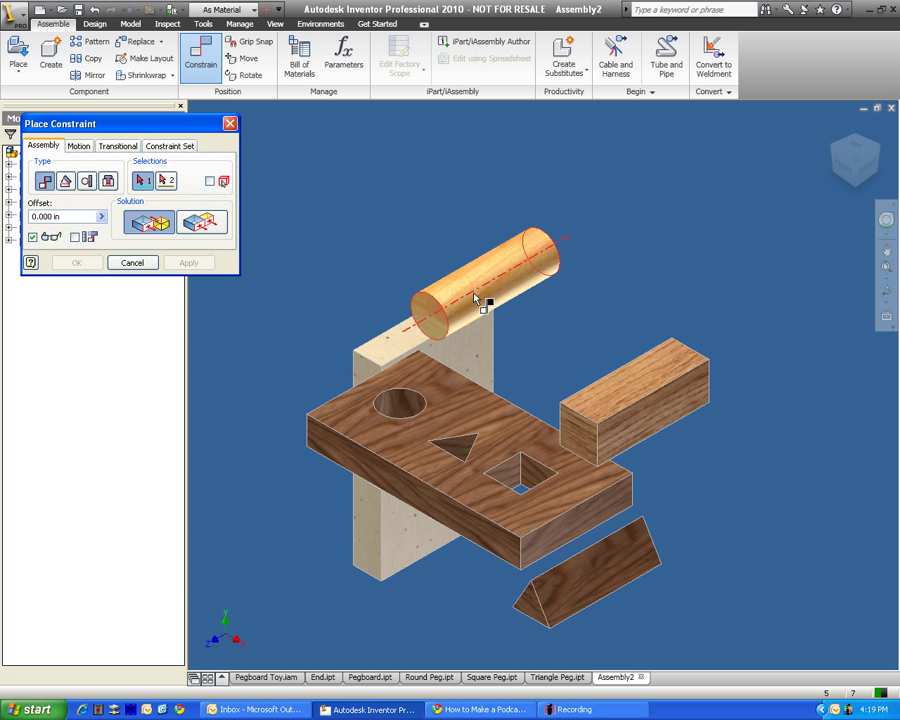
scroll(476, 293, "up", 3)
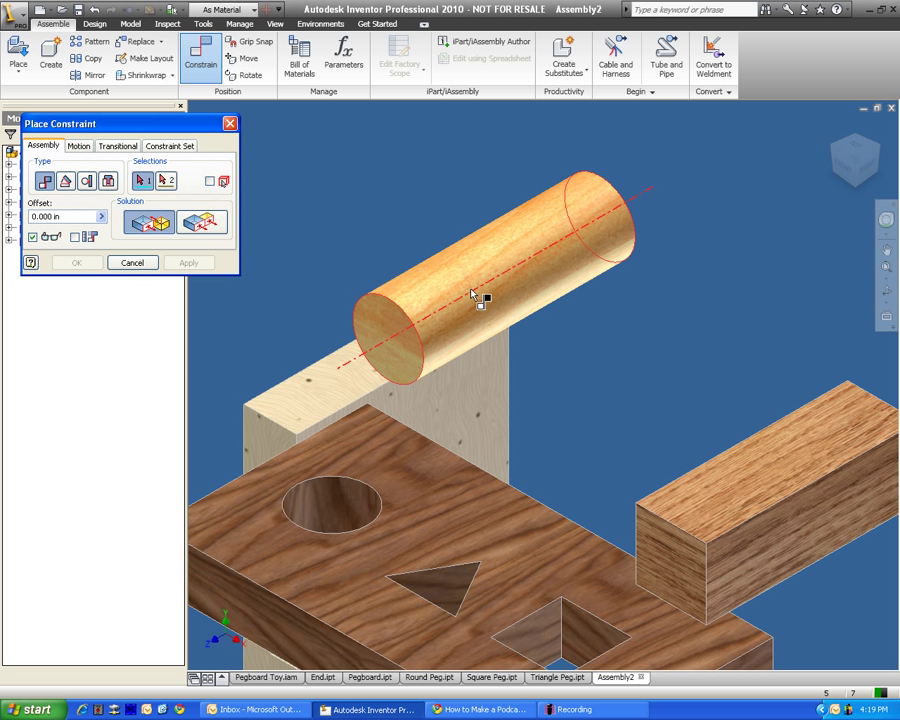
left_click(528, 266)
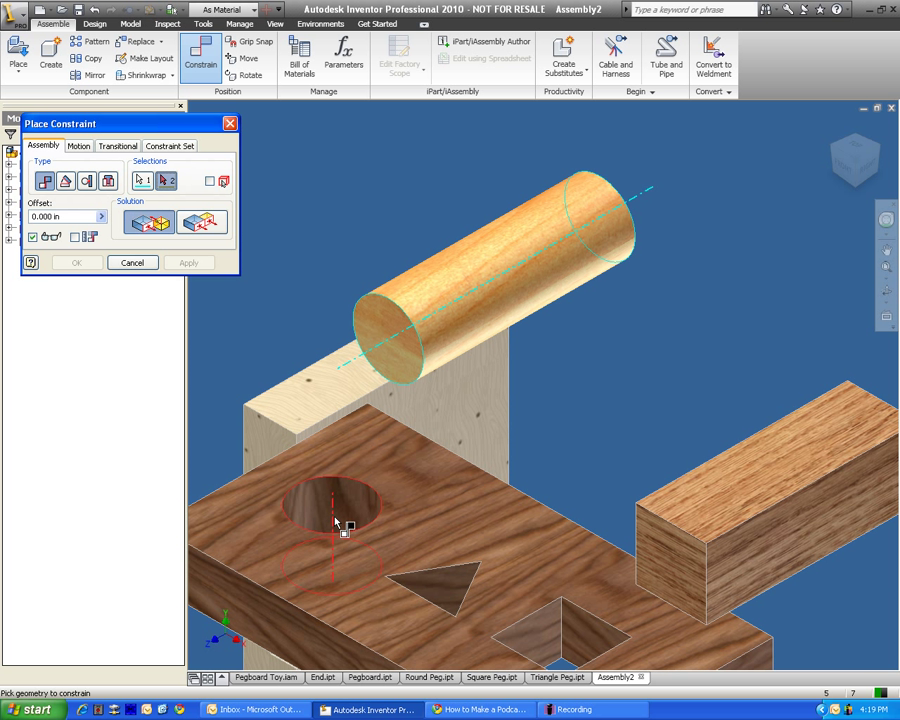
scroll(335, 522, "down", 2)
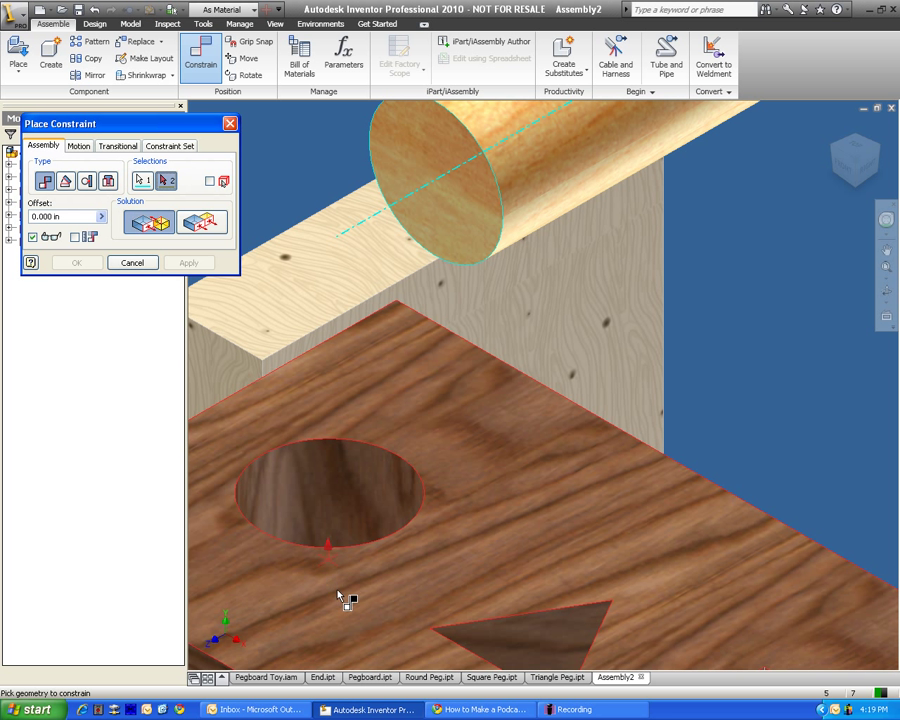
left_click(335, 522)
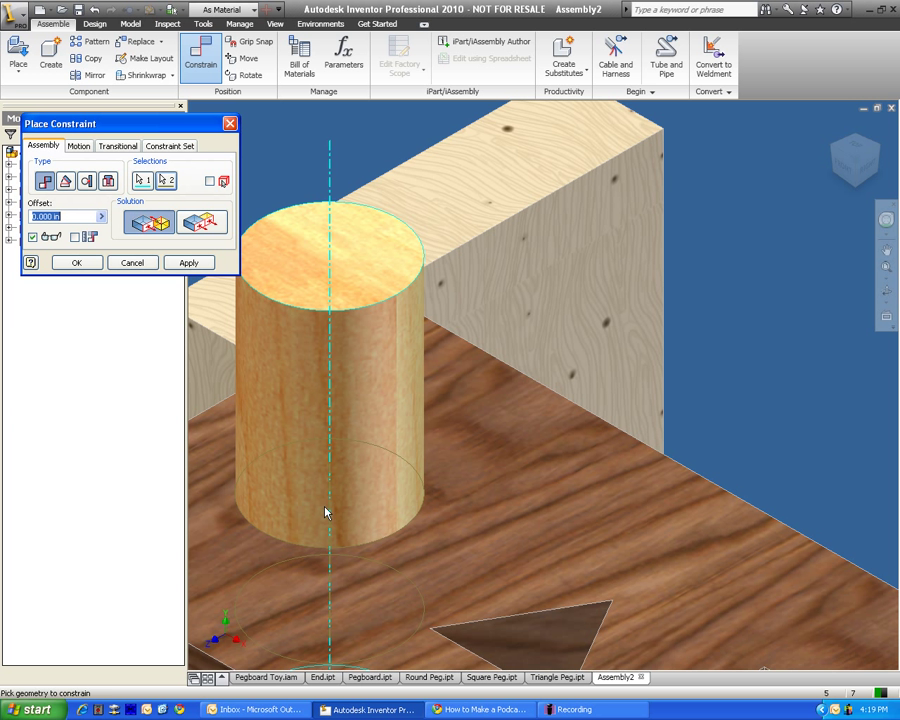
left_click(188, 264)
scroll(283, 331, "up", 5)
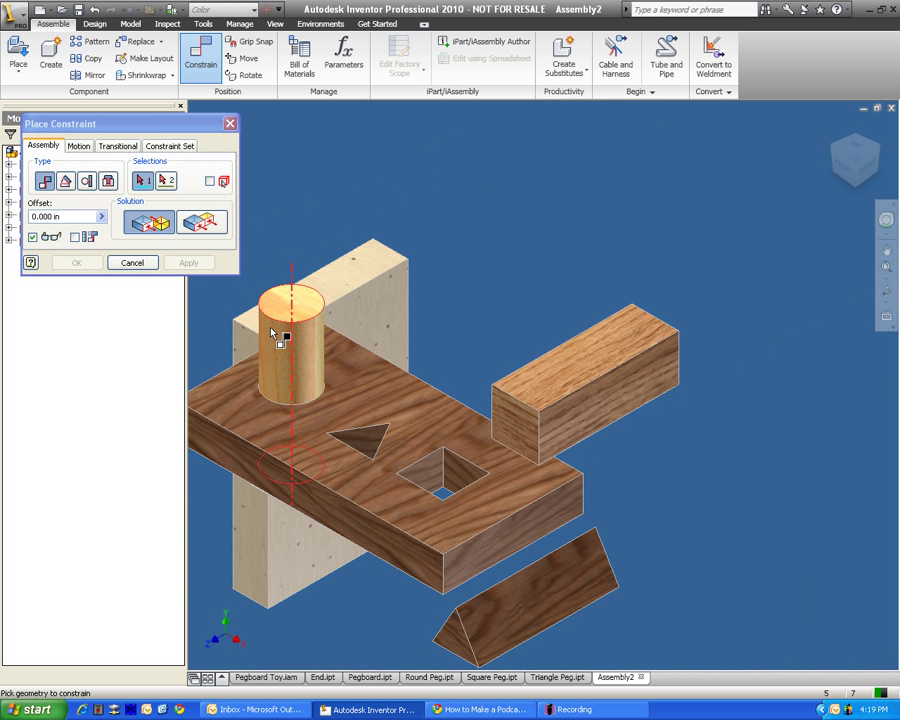
left_click(133, 262)
left_click_drag(297, 375, 298, 307)
Mate one long face of the square peg to an inner wall of the pegboard's square hole with a 0.000 in offset
left_click(830, 129)
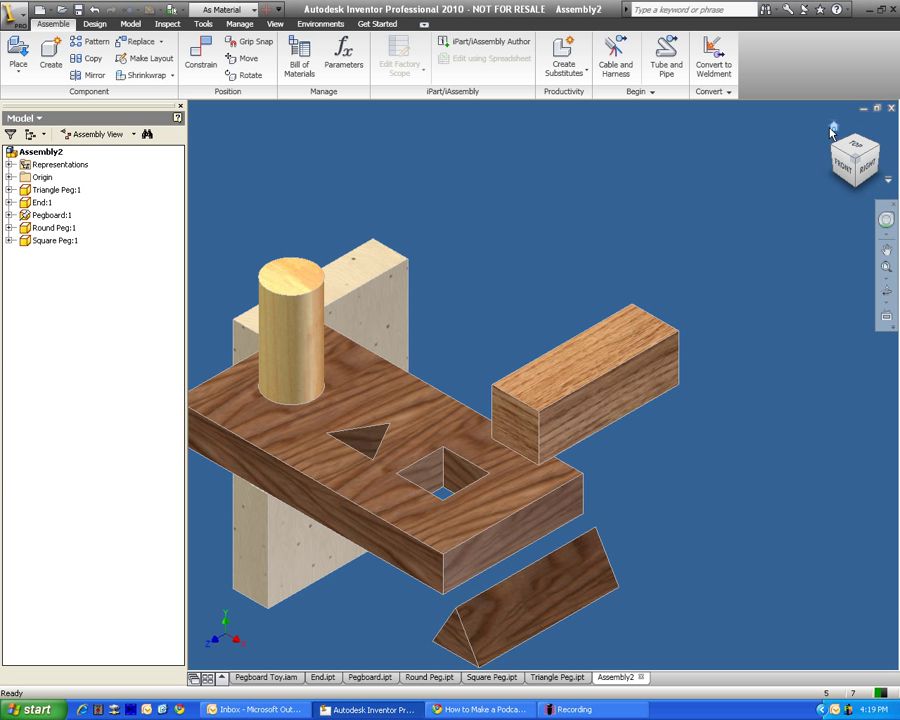
scroll(576, 352, "down", 4)
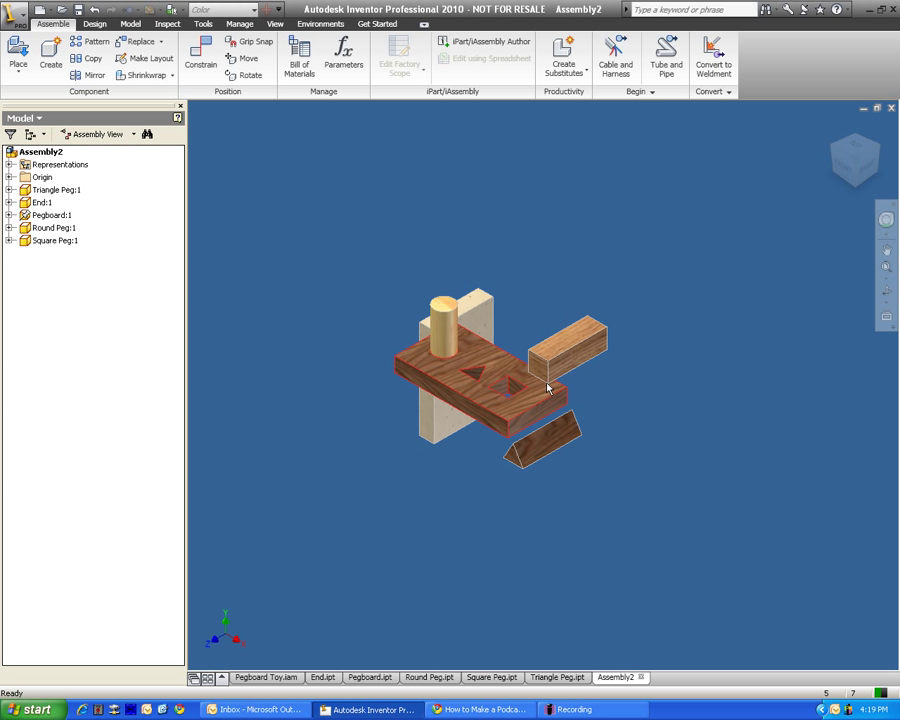
scroll(547, 388, "up", 4)
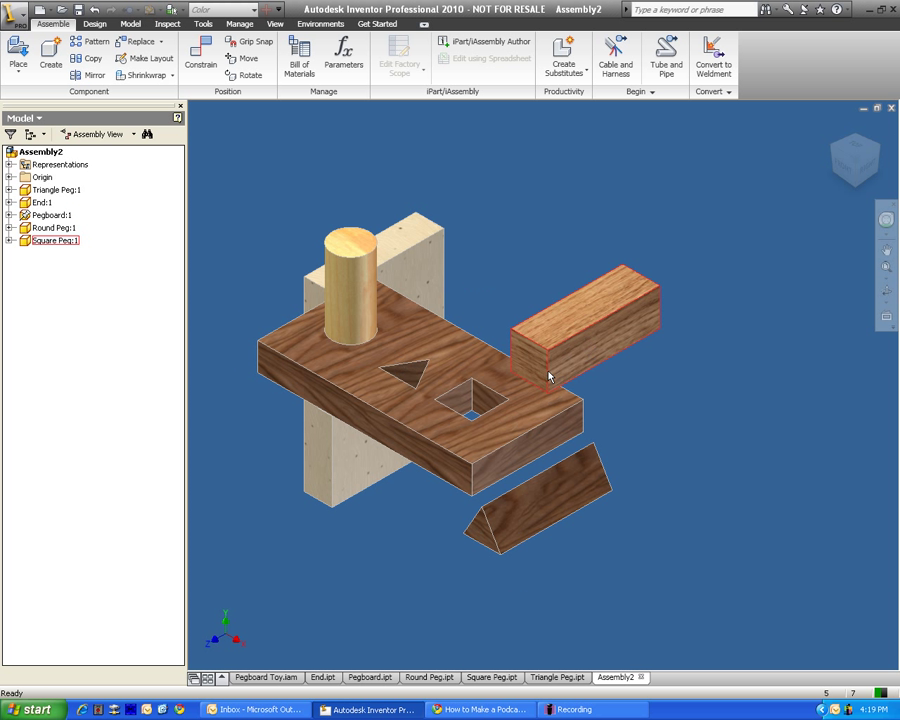
left_click(202, 63)
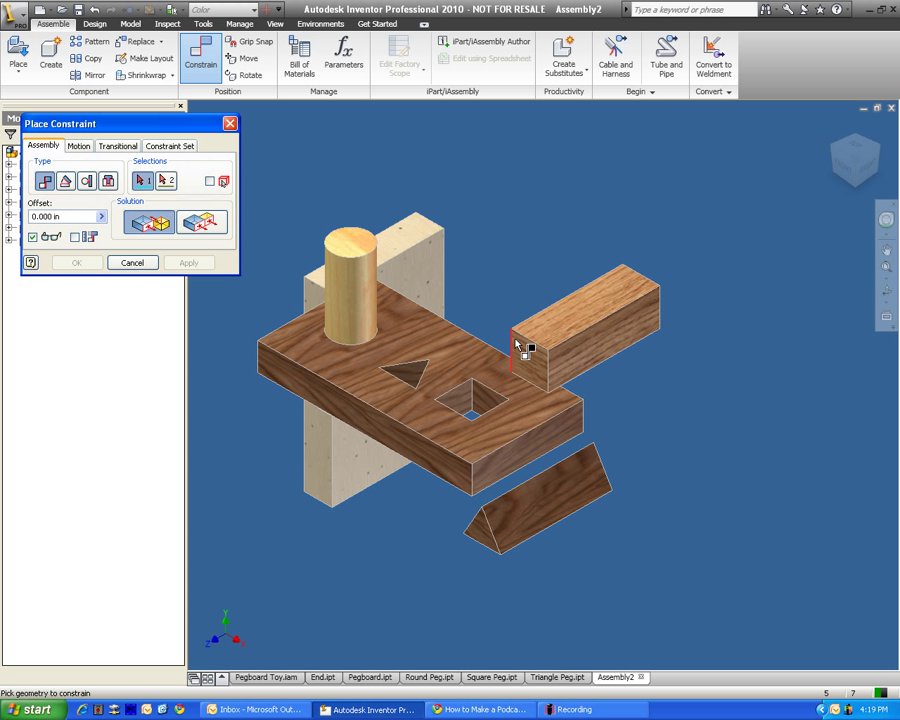
scroll(568, 320, "up", 4)
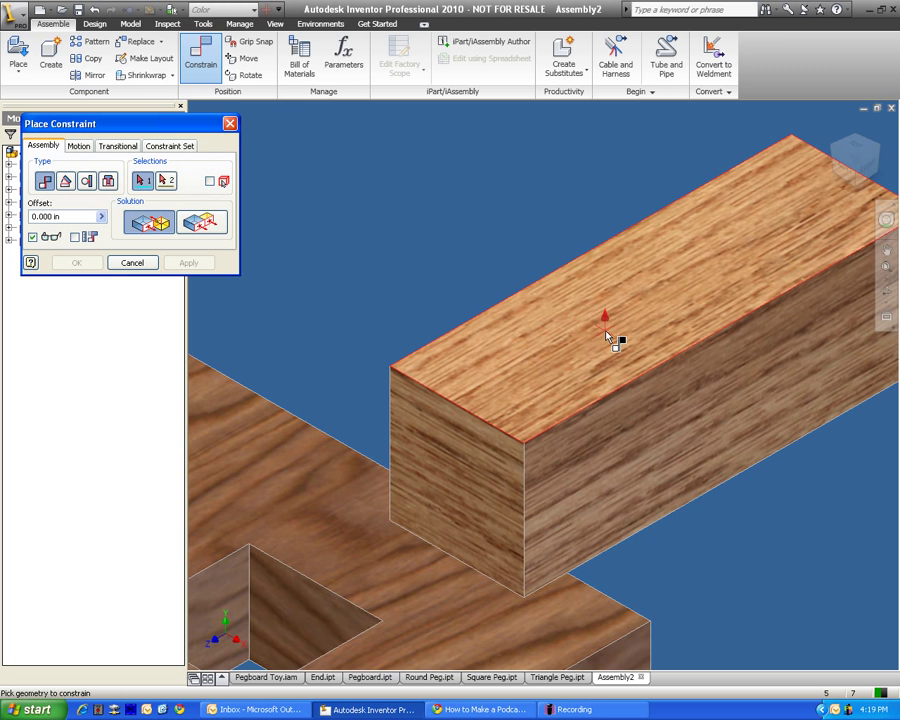
left_click(606, 335)
scroll(606, 330, "down", 5)
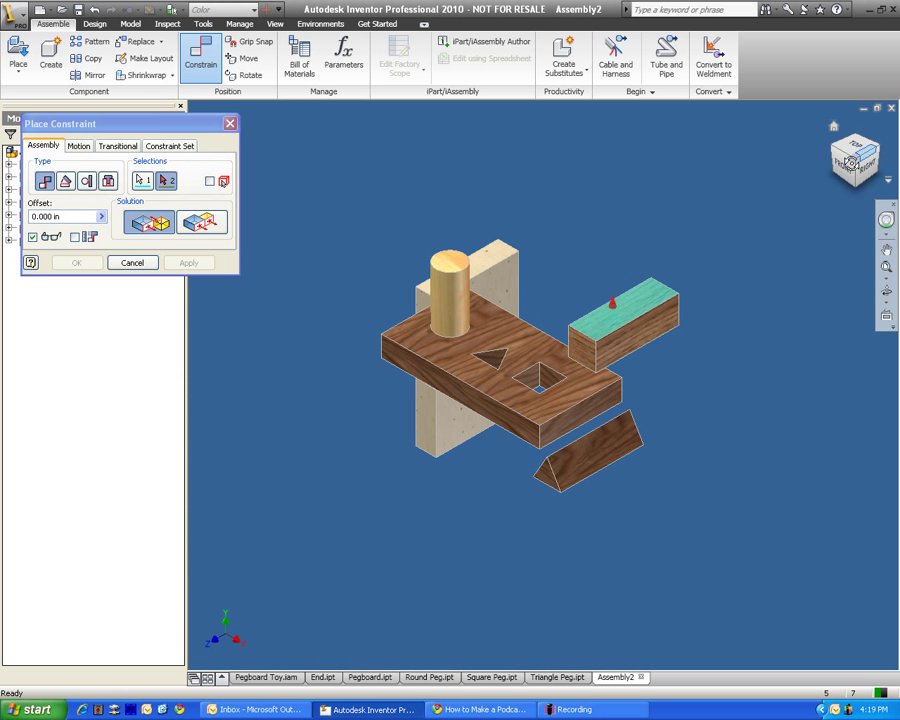
left_click_drag(856, 159, 772, 174)
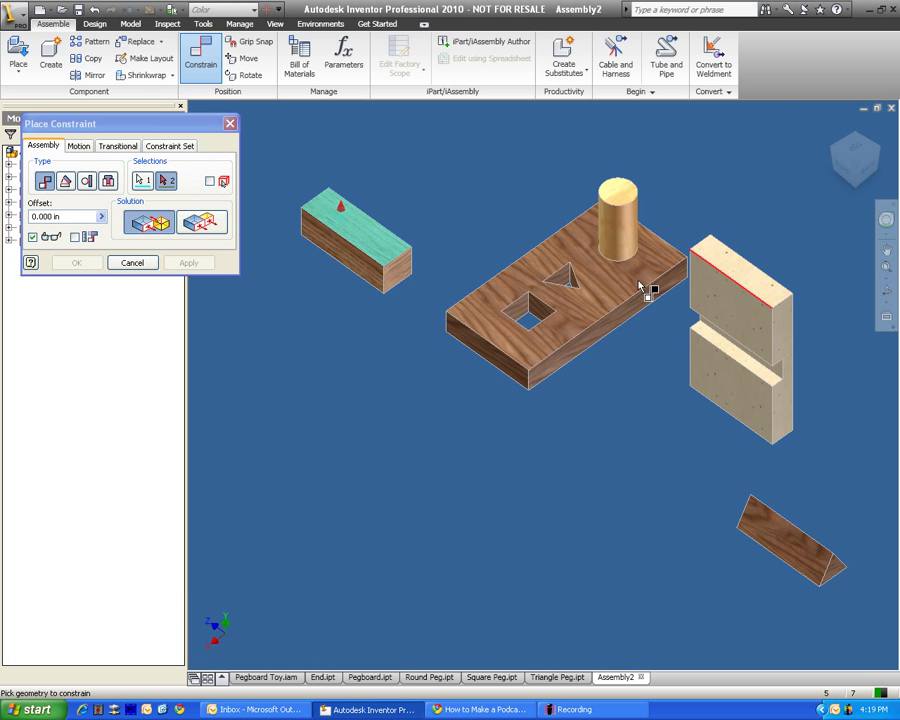
left_click(520, 314)
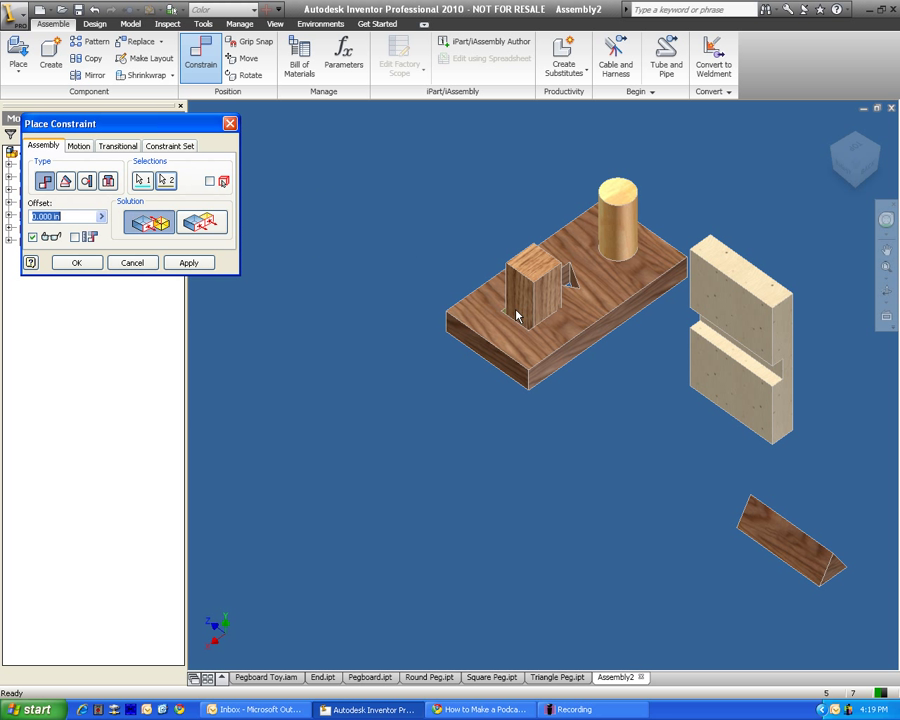
left_click(187, 265)
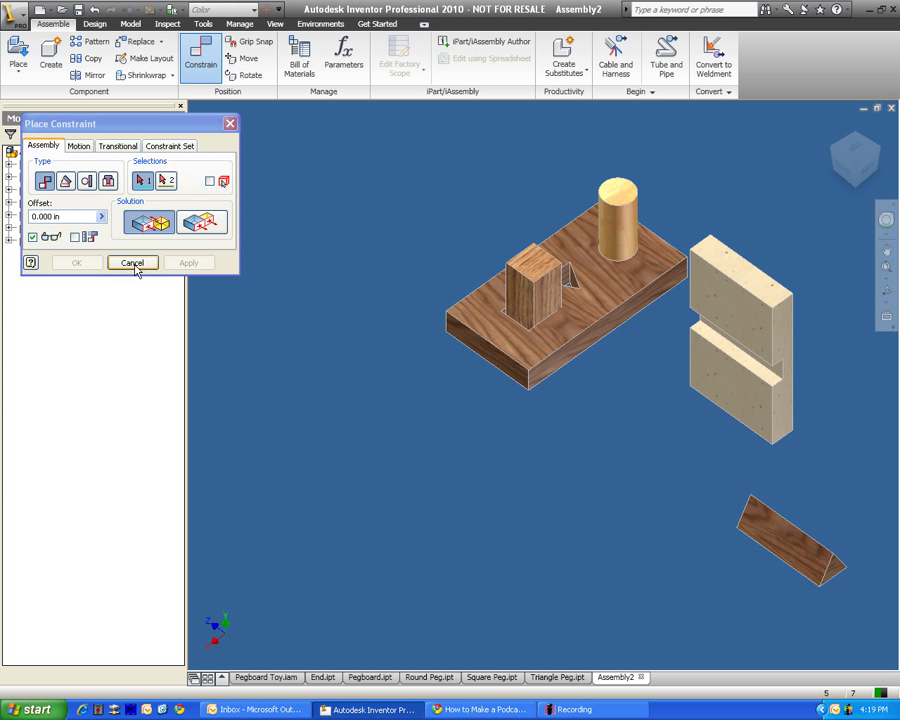
left_click(134, 264)
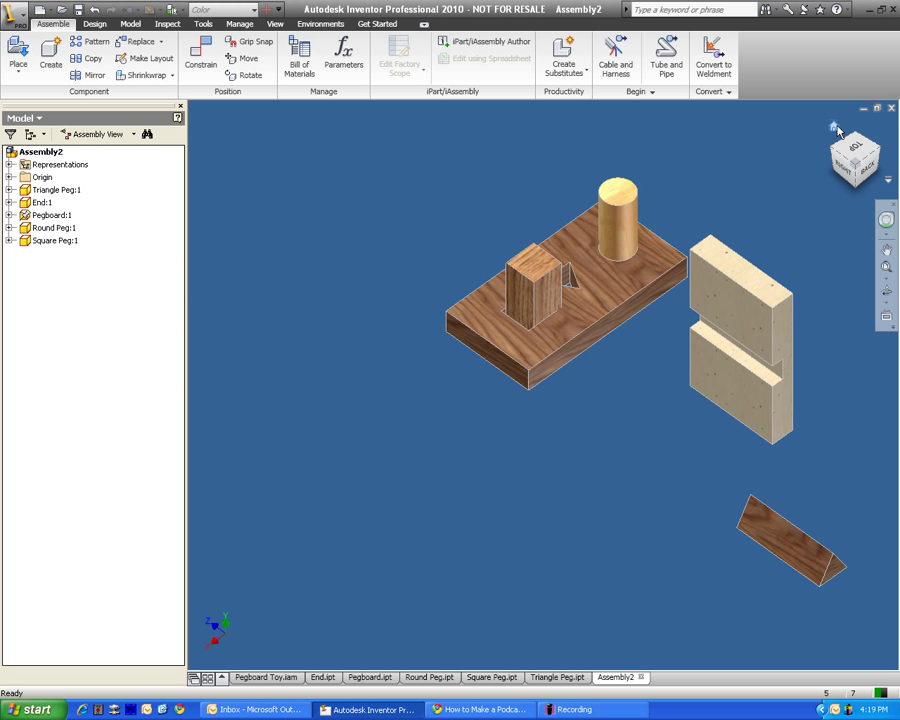
Mate an adjacent long face of the square peg to the matching wall of the square hole at 0.000 in offset, and slide the peg within the hole
left_click(836, 128)
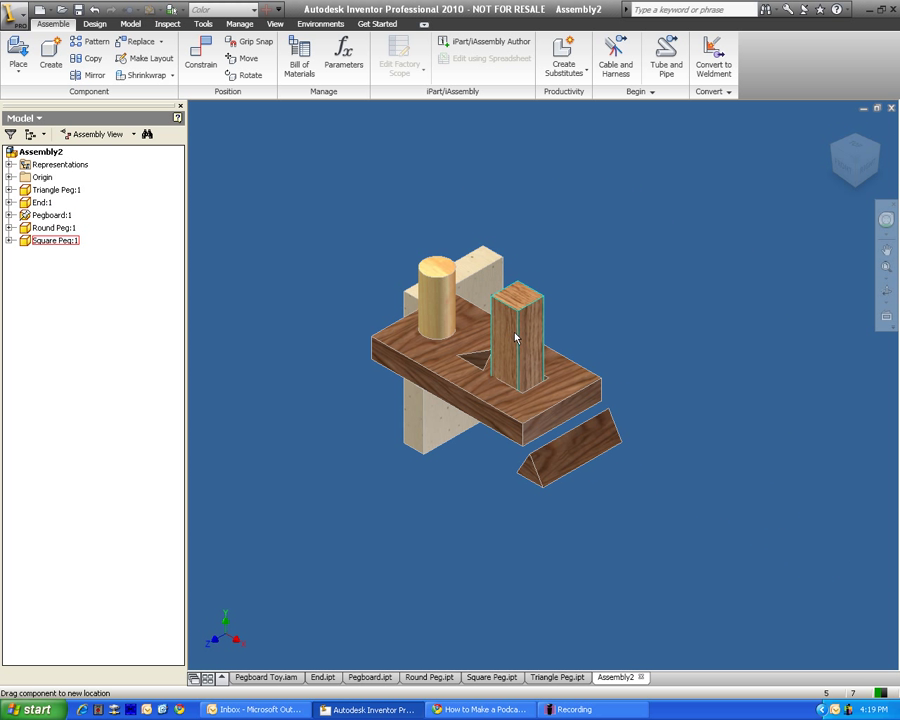
left_click_drag(515, 337, 497, 378)
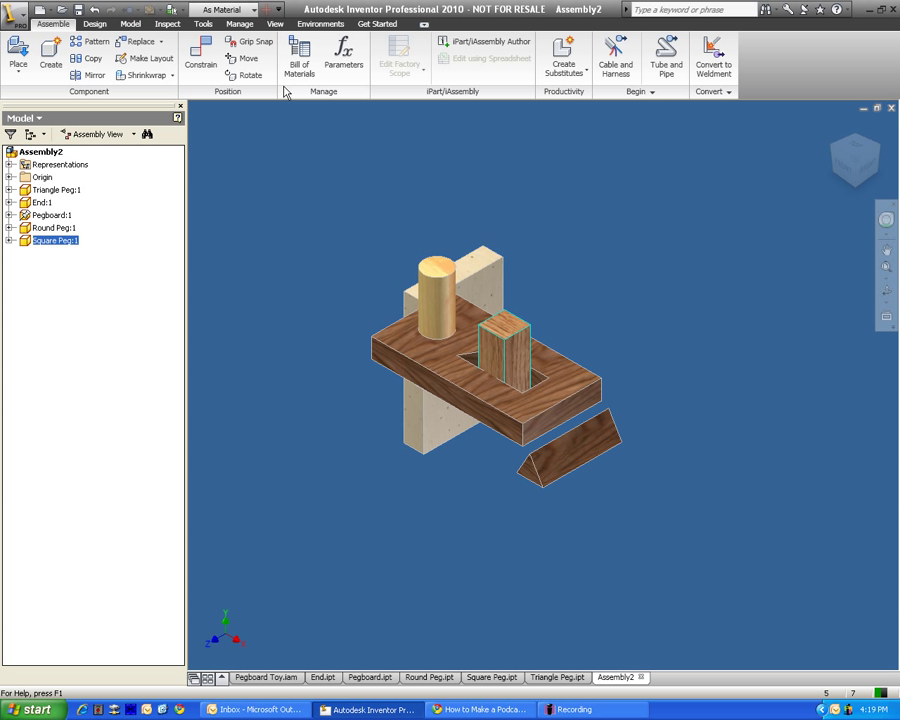
left_click(201, 66)
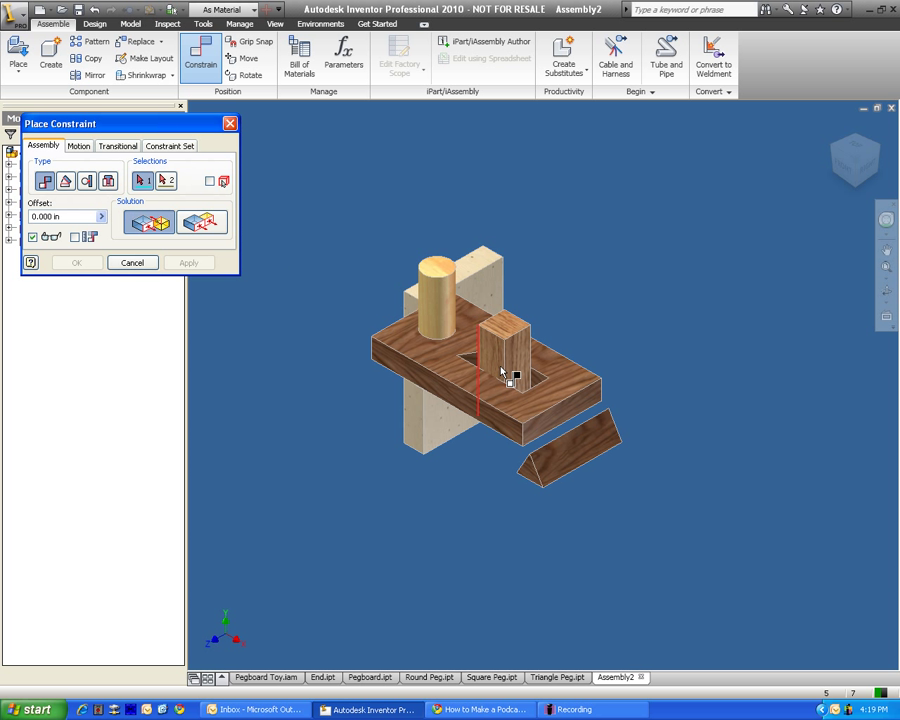
left_click(515, 373)
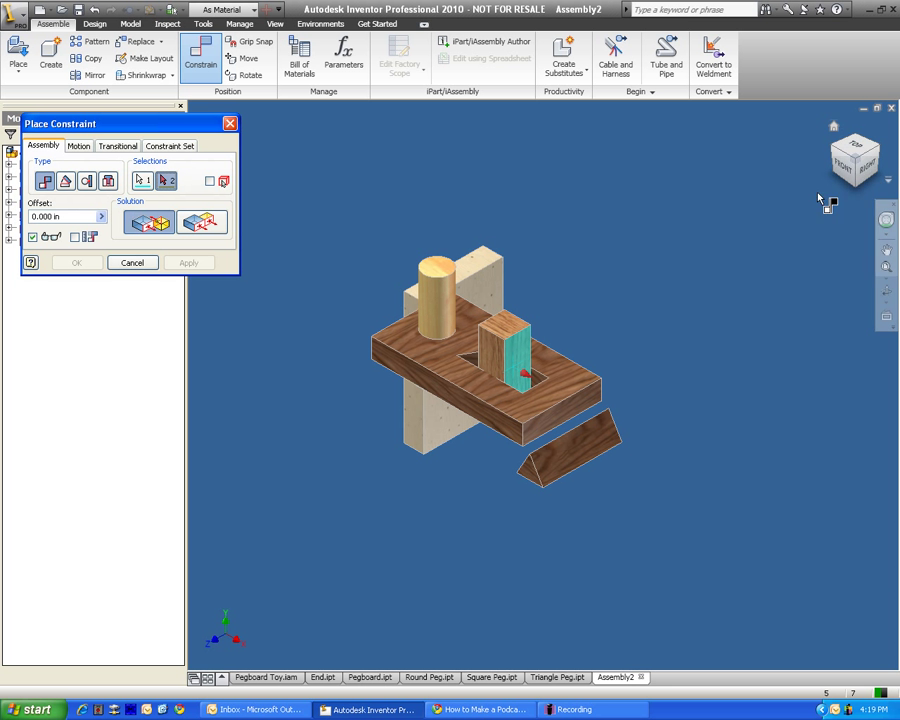
left_click(845, 142)
key("F6")
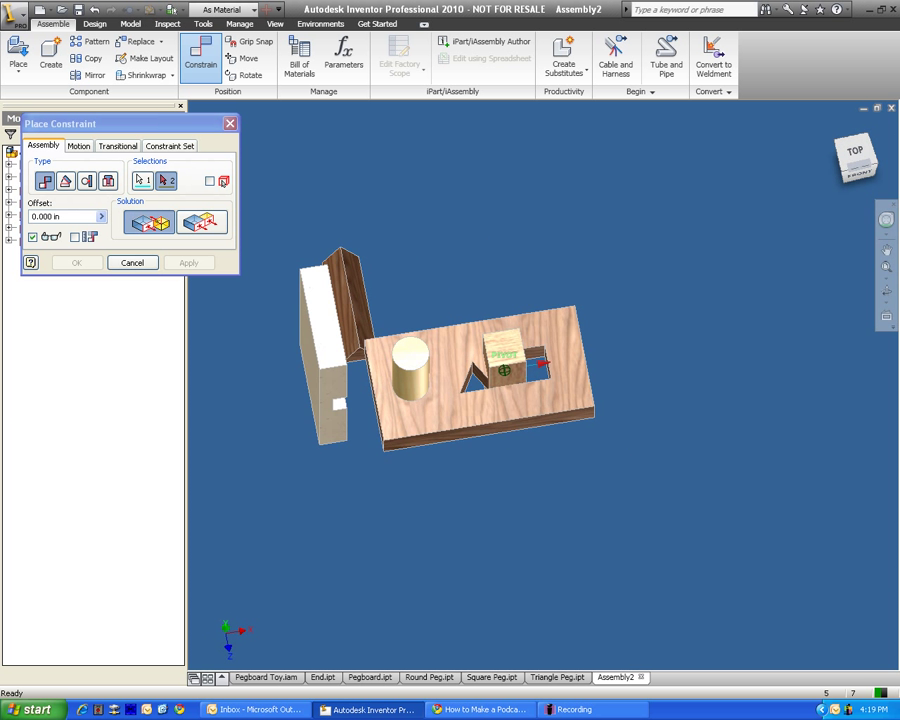
left_click(540, 360)
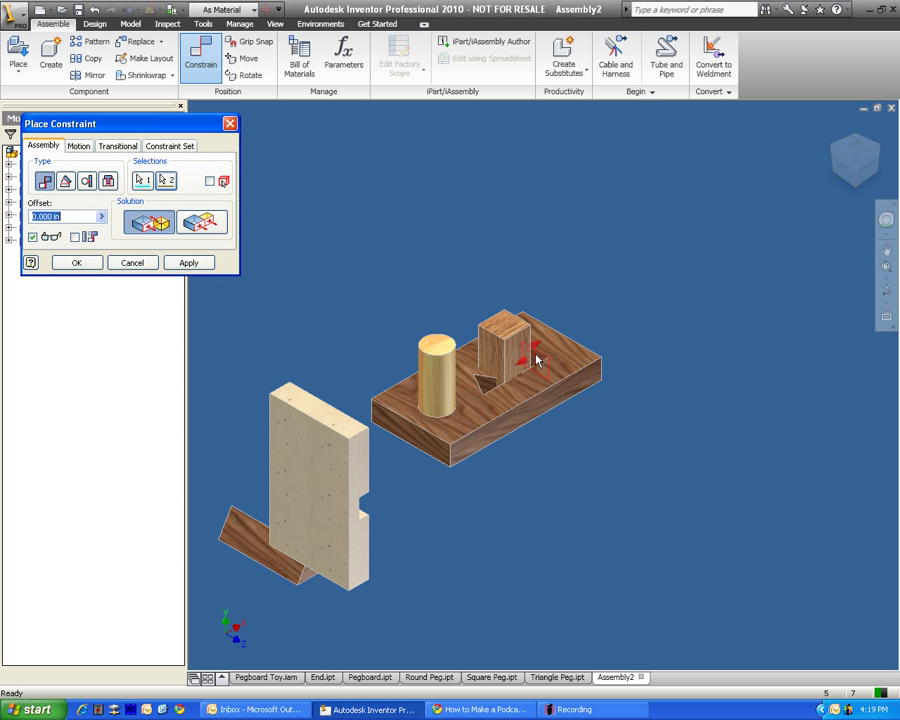
left_click(76, 262)
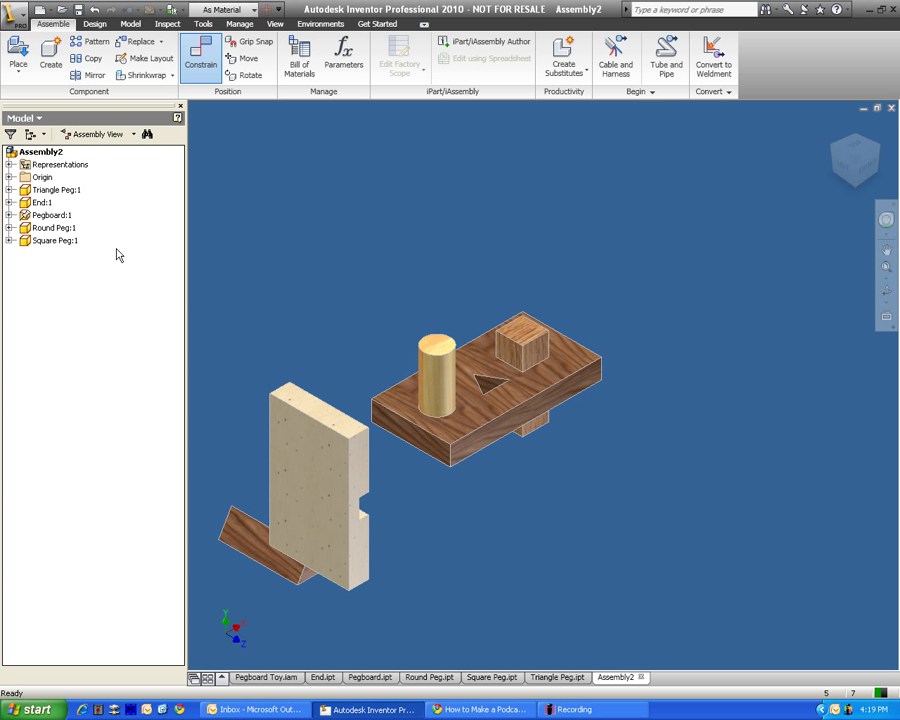
left_click_drag(526, 372, 526, 345)
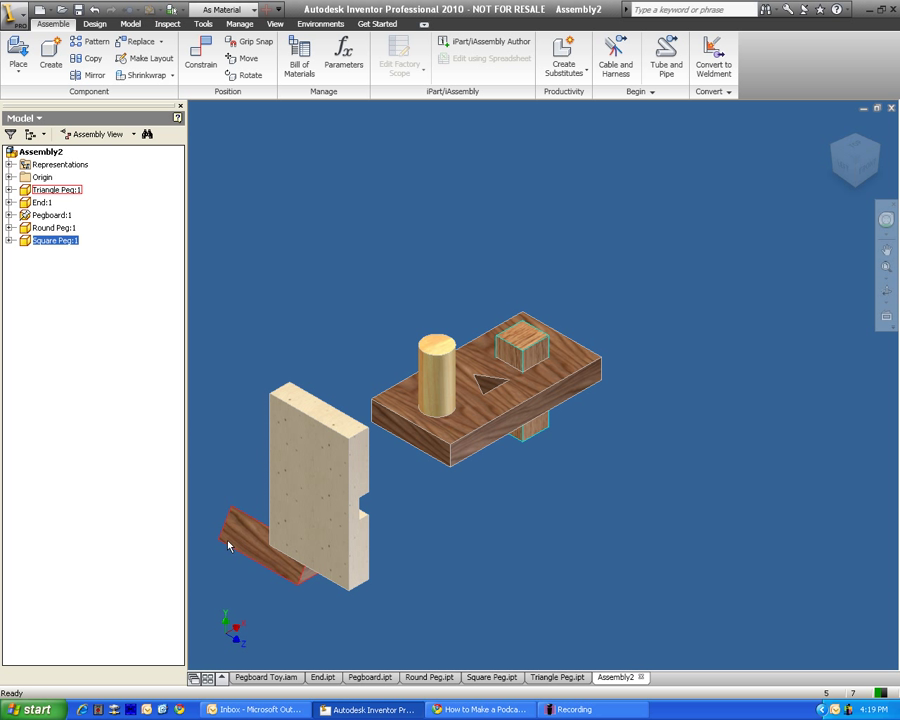
Move the triangle peg from behind the end part to a clear spot above the pegboard
left_click_drag(231, 542, 379, 281)
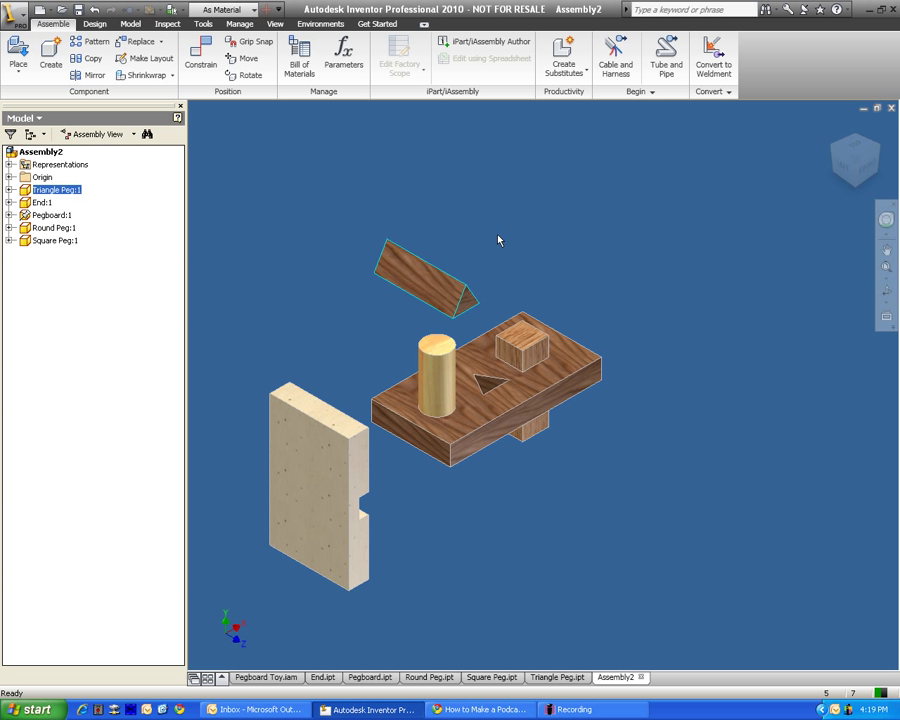
left_click(498, 237)
left_click(859, 172)
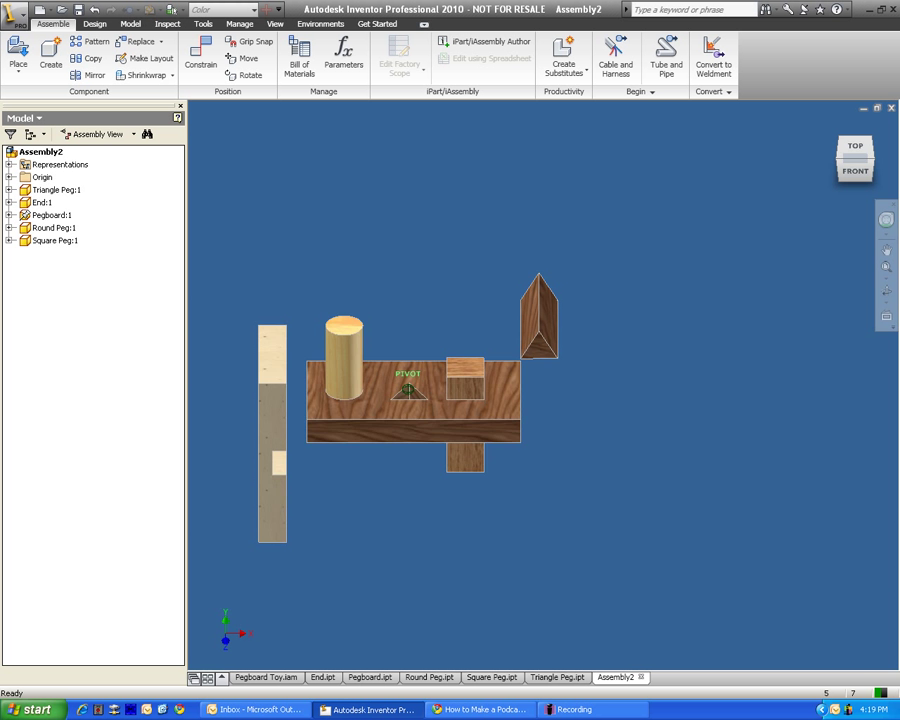
Mate the triangle peg's flat long face to the matching front wall of the pegboard's triangular hole with a 0.000 in offset
left_click_drag(855, 166, 855, 195)
left_click(201, 66)
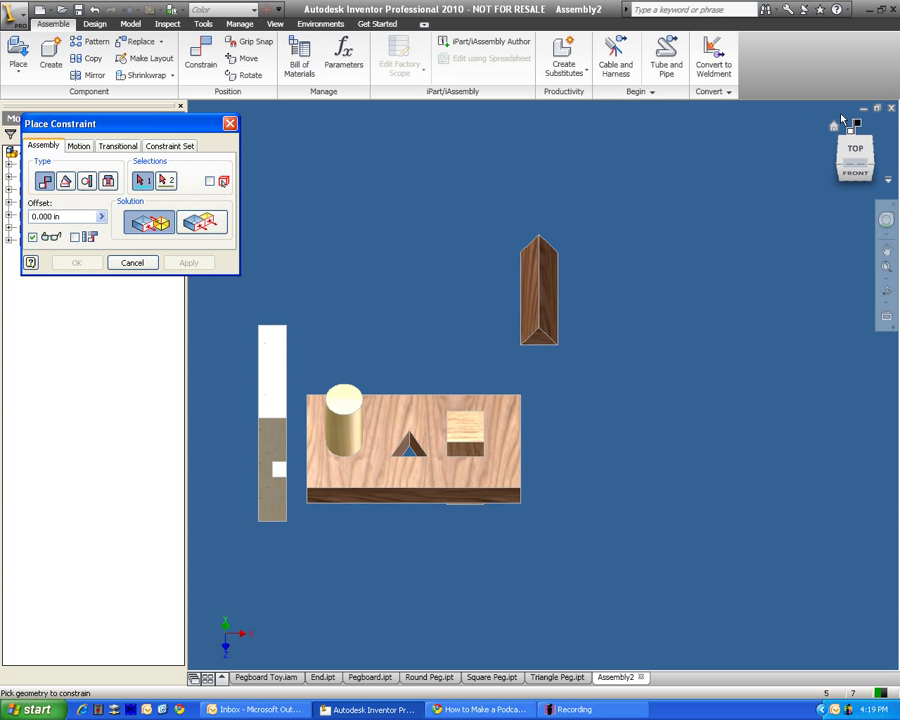
left_click(855, 172)
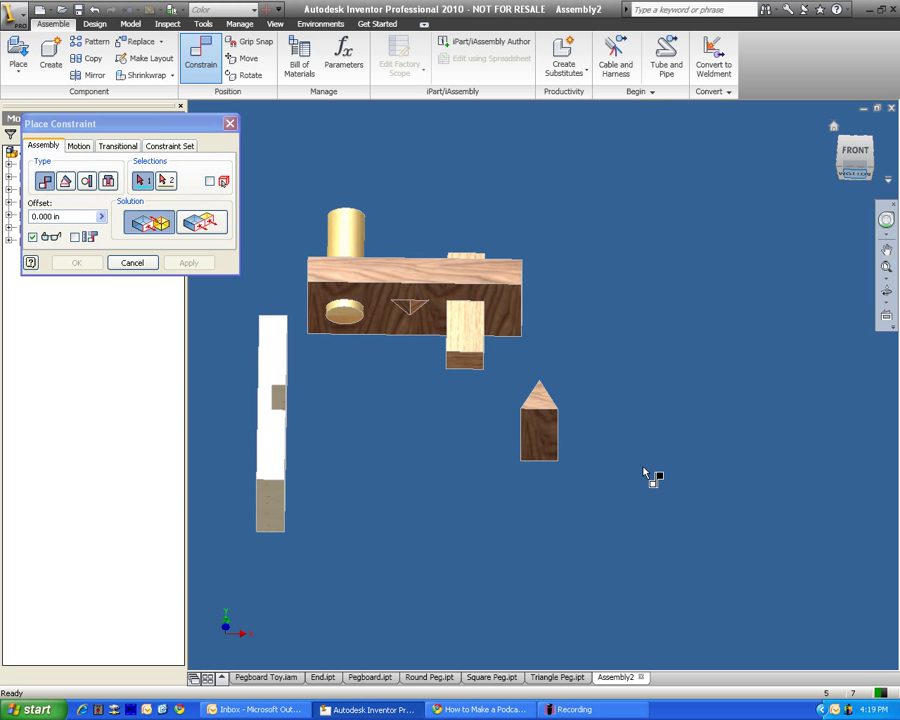
scroll(538, 458, "up", 5)
left_click(572, 418)
scroll(576, 474, "down", 4)
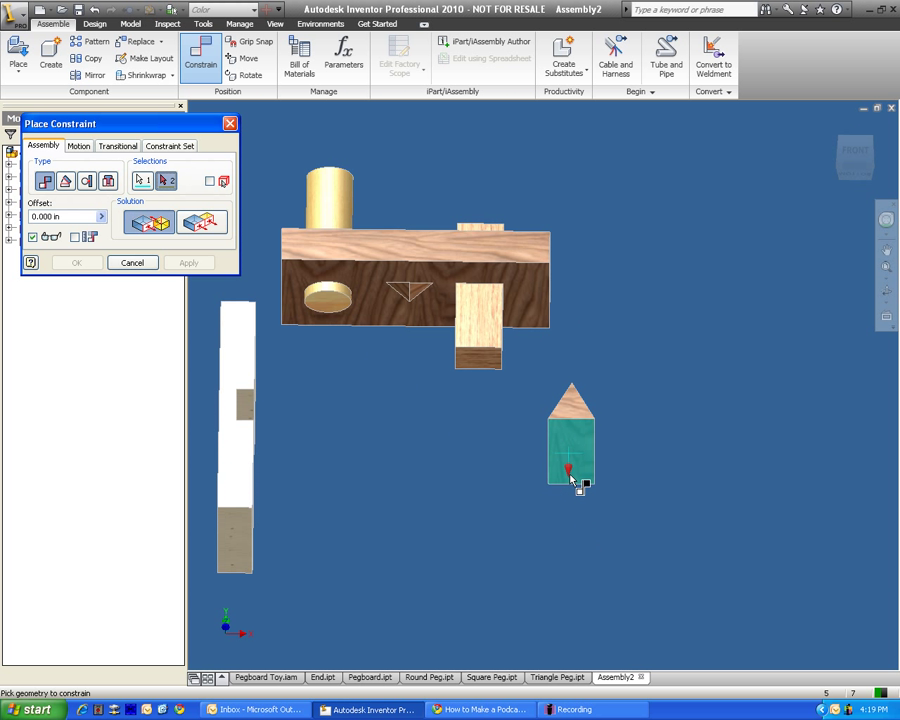
scroll(598, 428, "down", 3)
left_click(855, 150)
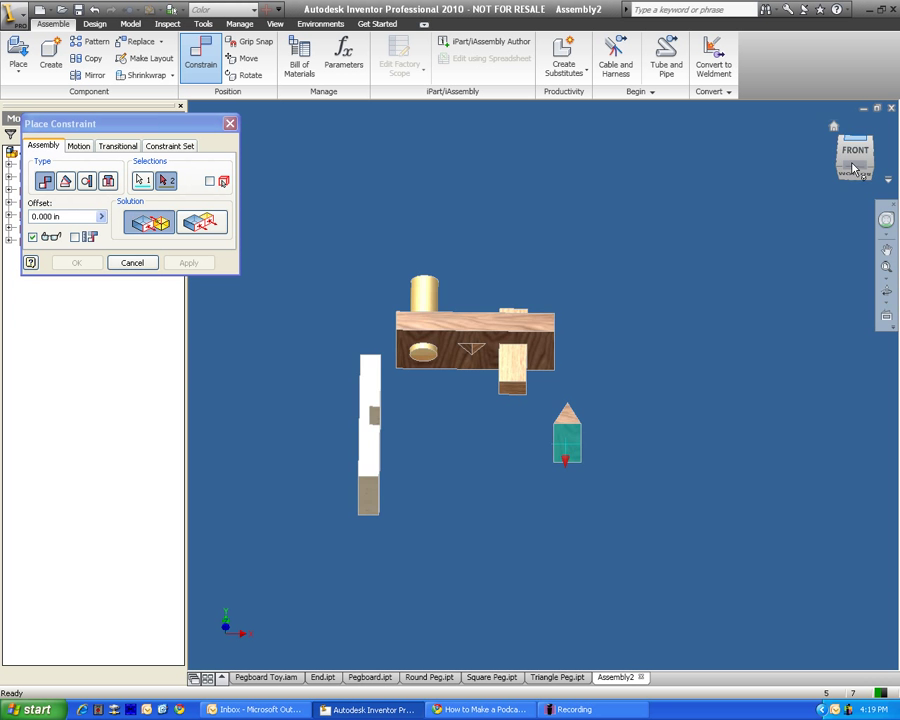
left_click(852, 142)
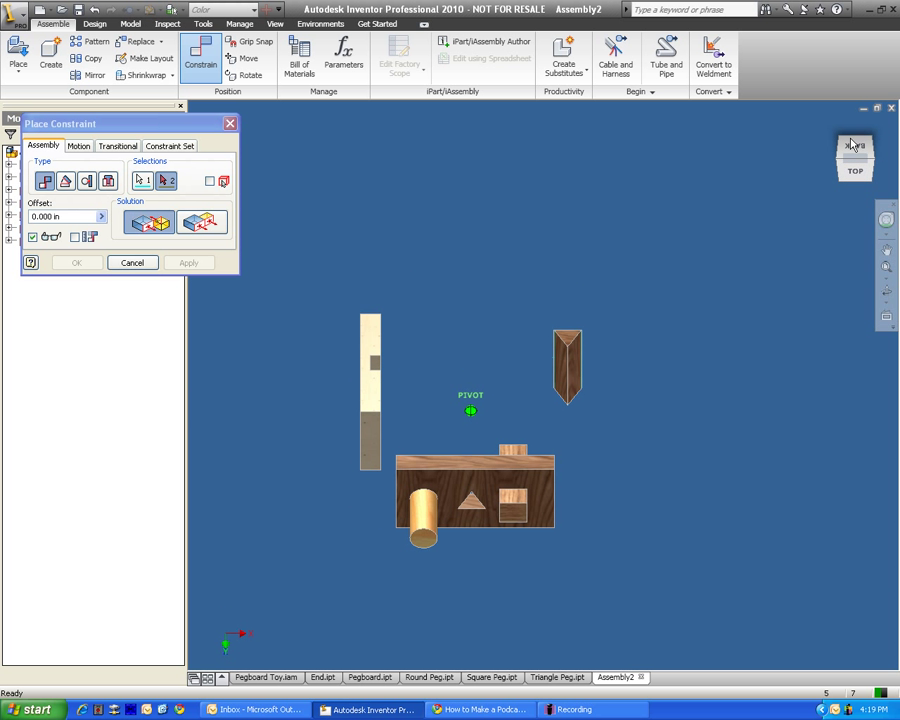
scroll(466, 490, "up", 5)
left_click(536, 590)
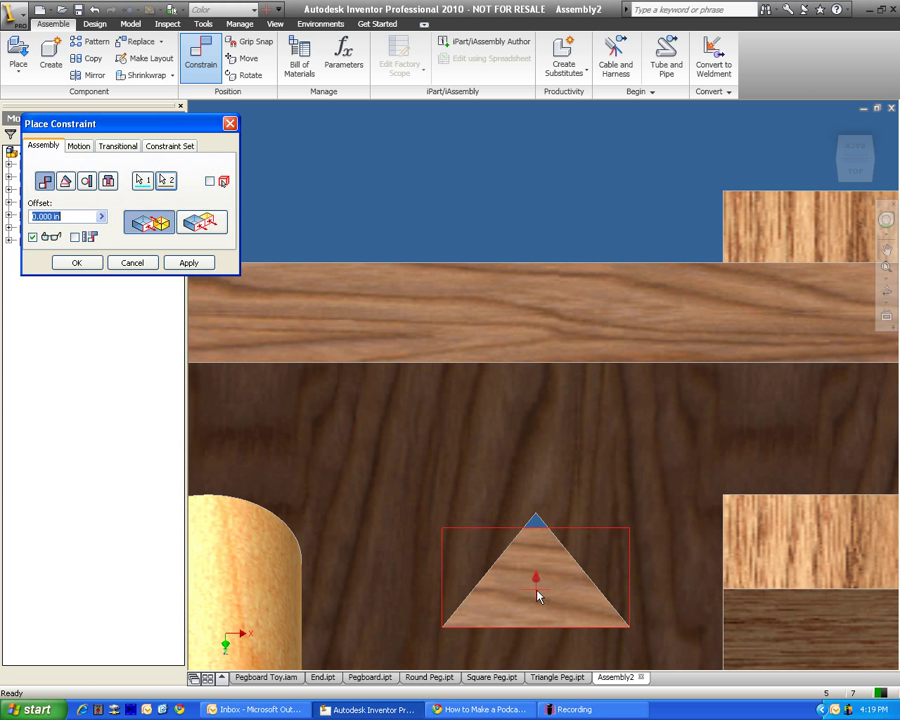
left_click(835, 129)
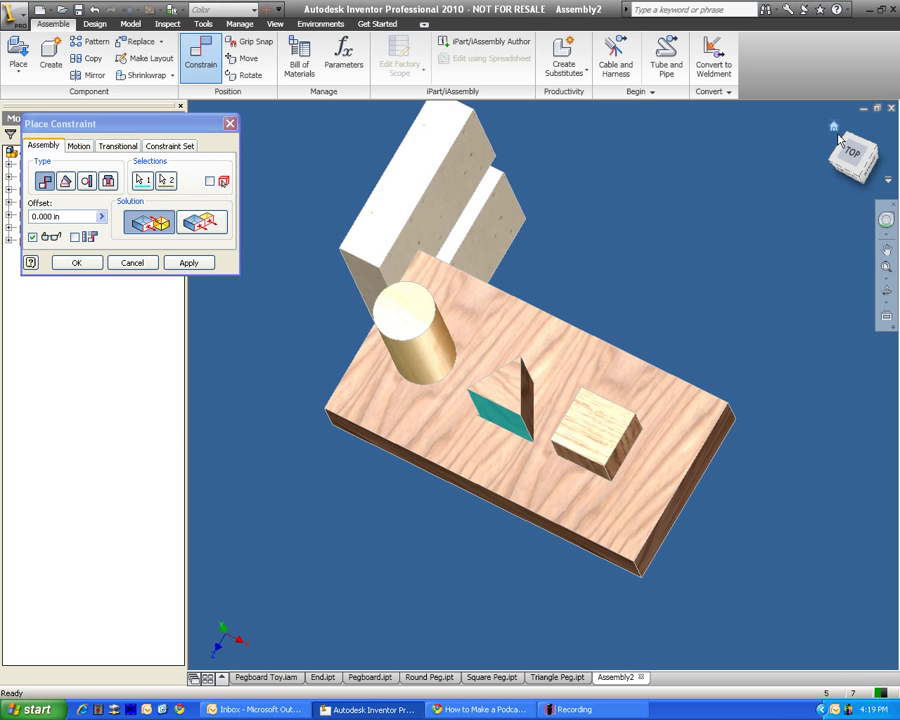
left_click(188, 265)
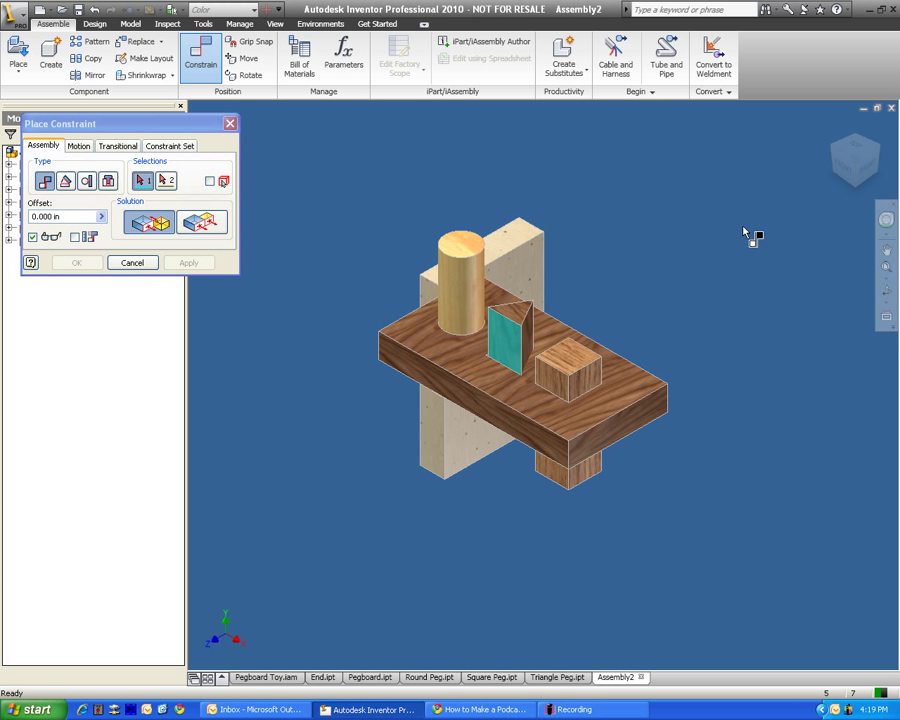
Finish constraining and move the triangle peg sideways to expose the slanted wall of the triangular hole
left_click(860, 152)
mouse_move(880, 214)
left_mouse_down()
mouse_move(884, 262)
mouse_move(890, 246)
left_mouse_up()
left_click(153, 264)
left_click_drag(568, 452, 545, 455)
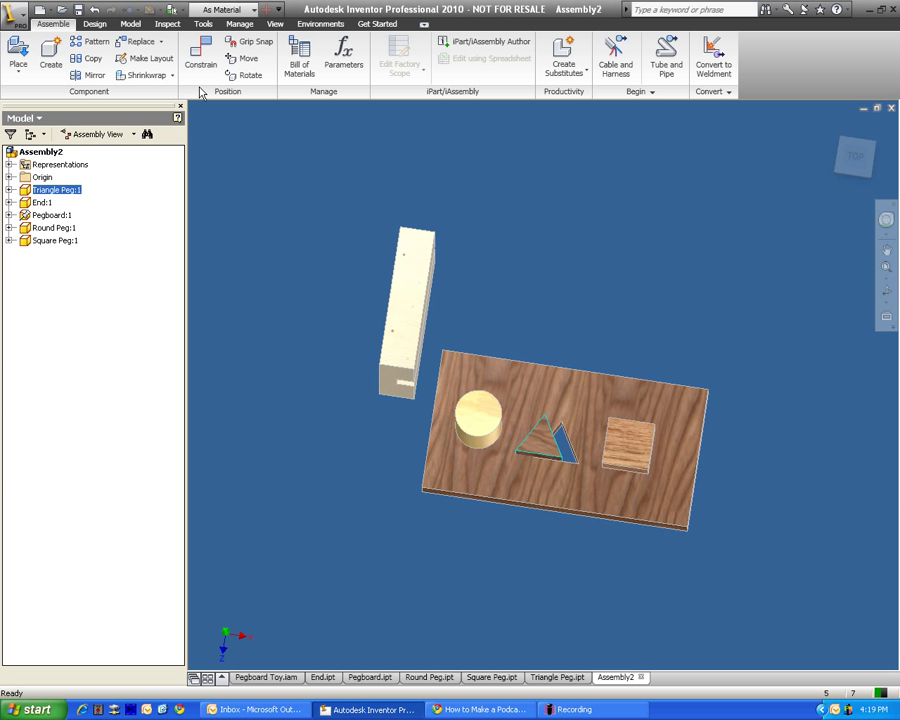
Mate the triangular hole's exposed slanted wall to the peg's matching slanted face at 0.000 in offset, and slide the peg down slightly
left_click(200, 55)
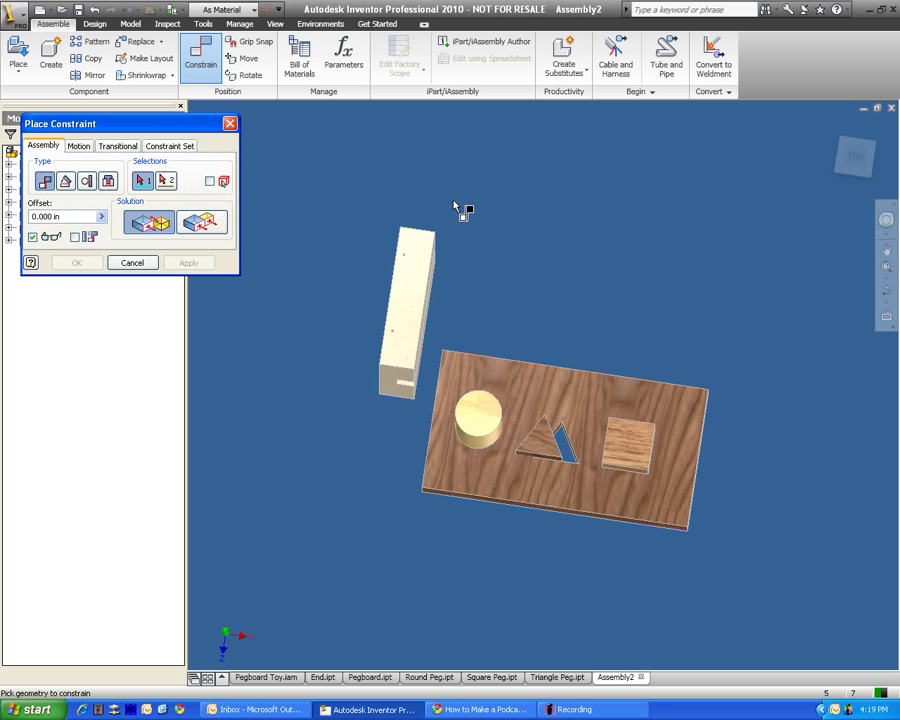
left_click(858, 172)
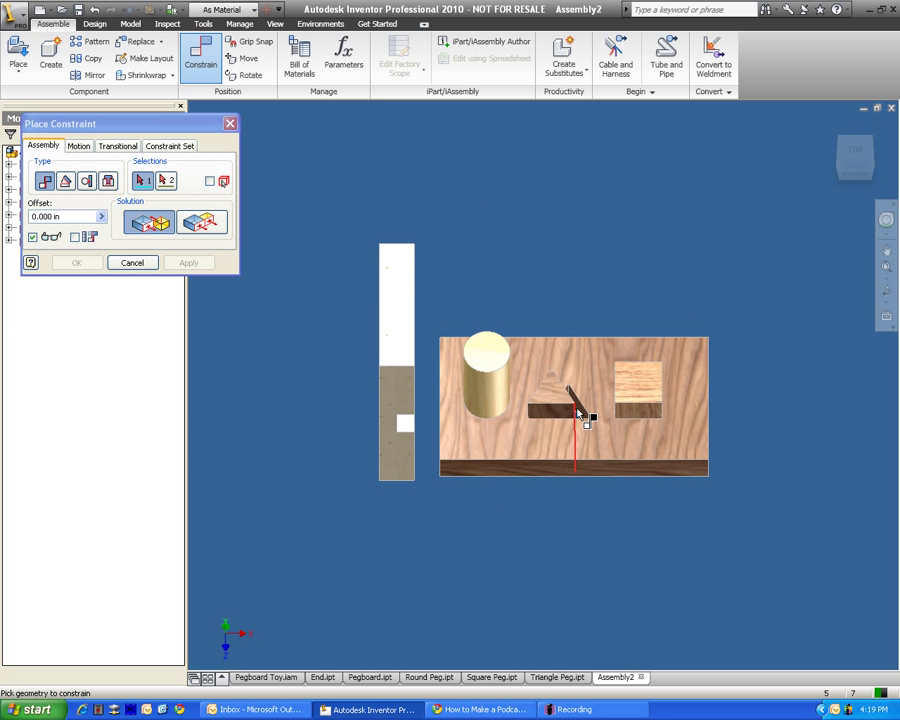
scroll(592, 414, "up", 5)
left_click(591, 410)
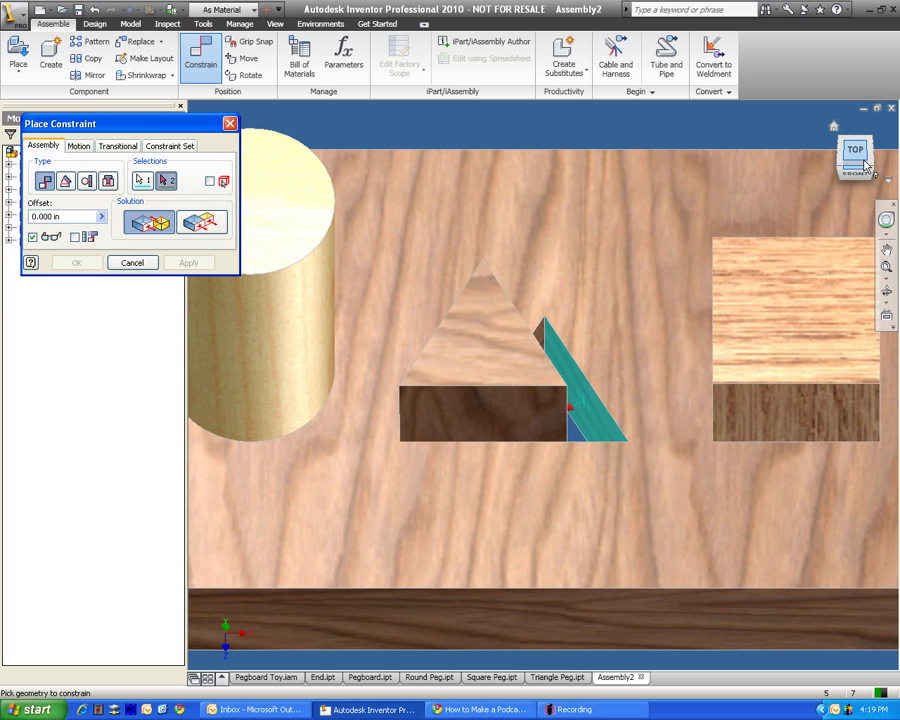
left_click_drag(857, 168, 446, 444)
left_click(393, 445)
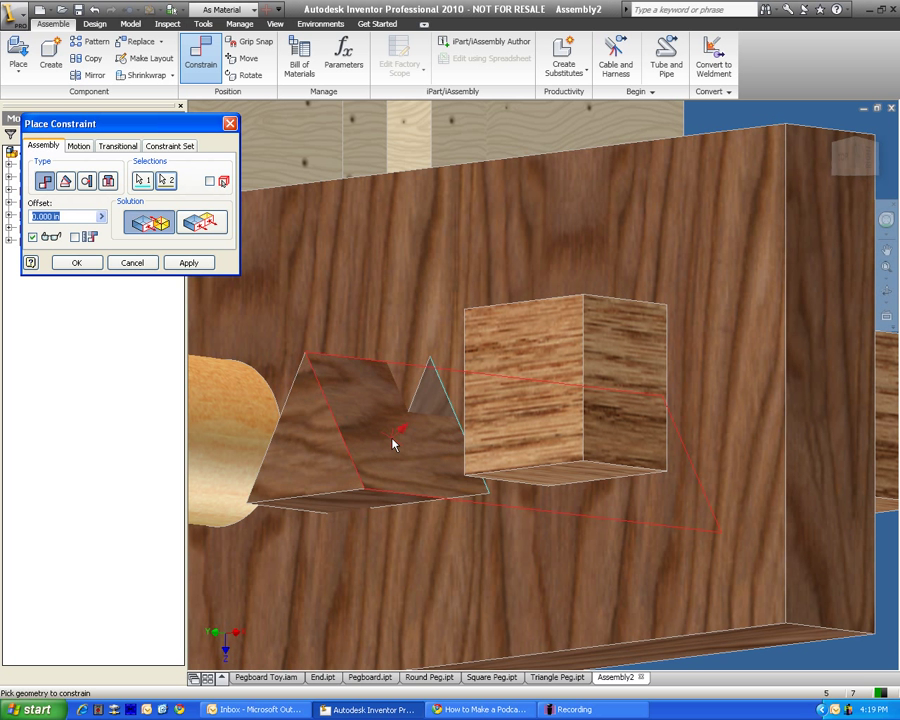
left_click(132, 263)
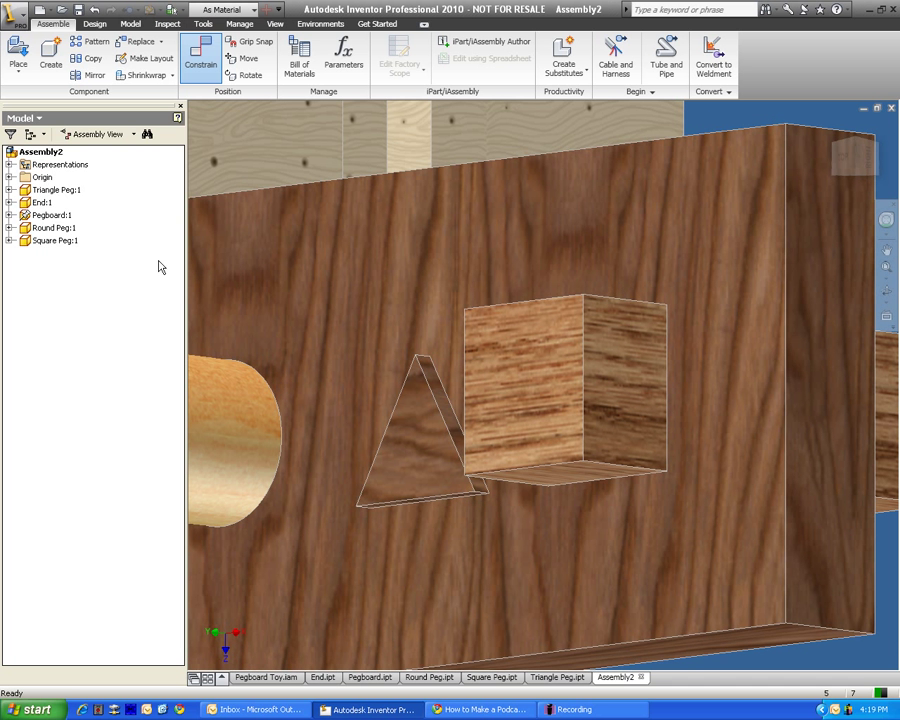
left_click(834, 127)
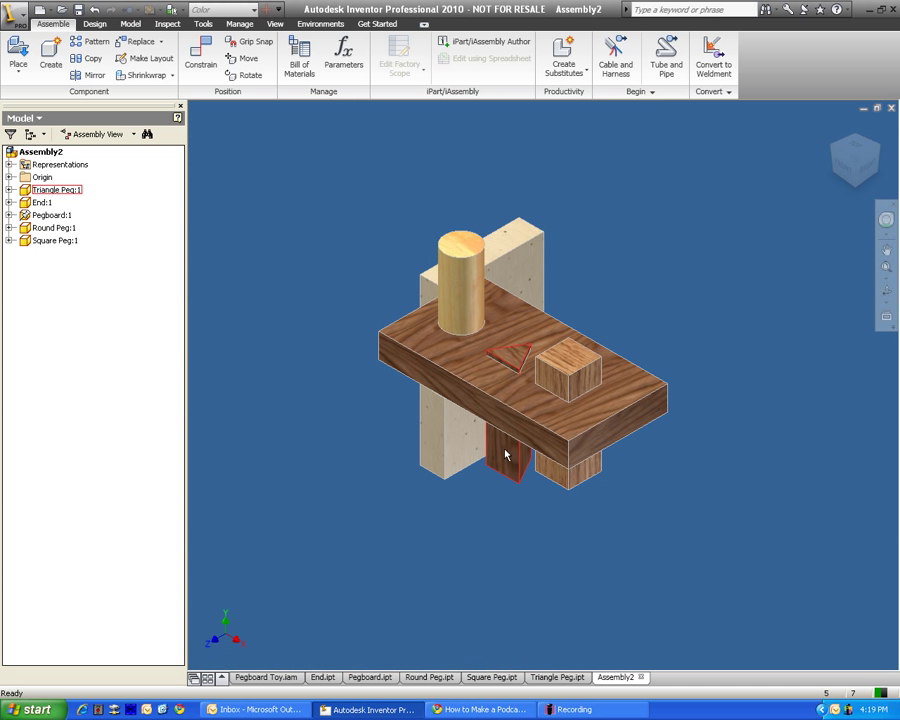
mouse_move(504, 454)
left_mouse_down()
mouse_move(510, 324)
mouse_move(514, 470)
left_mouse_up()
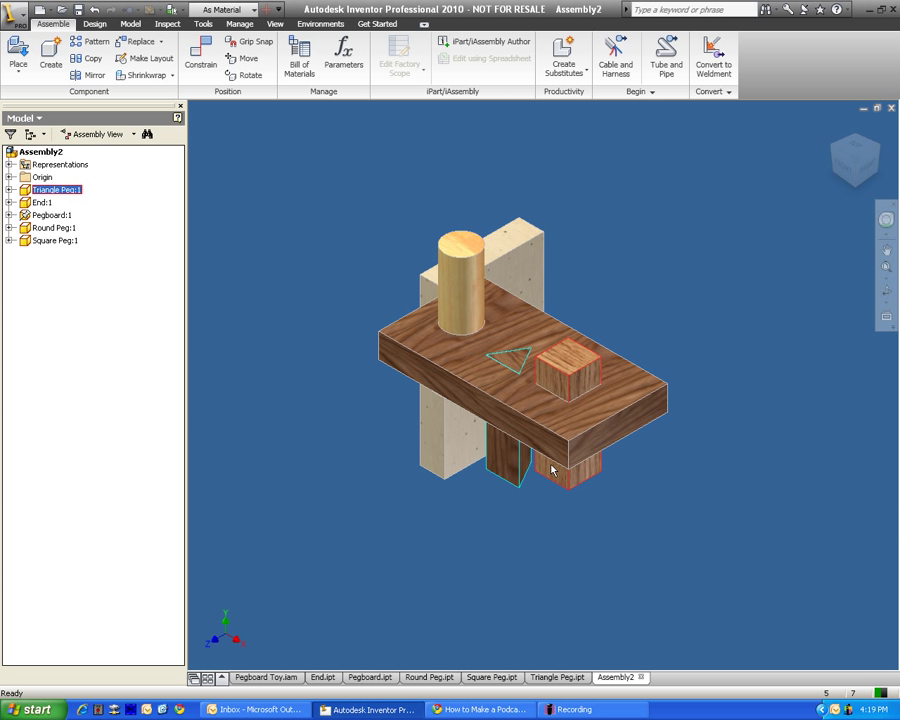
Examine how the three pegs fit their holes in the pegboard from the top and right views
left_click(864, 144)
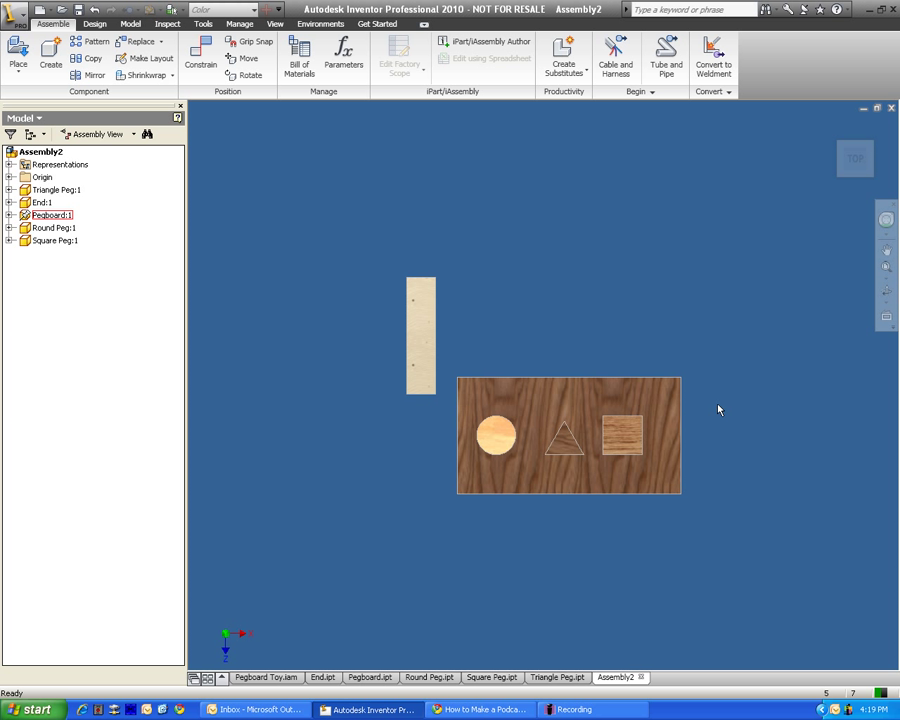
scroll(640, 428, "up", 3)
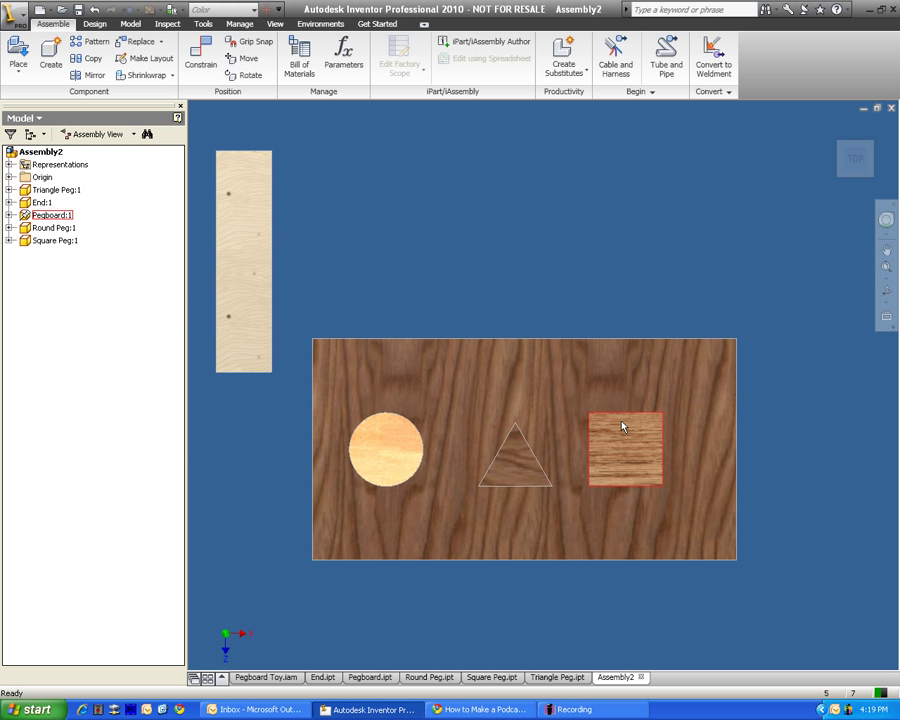
left_click(834, 129)
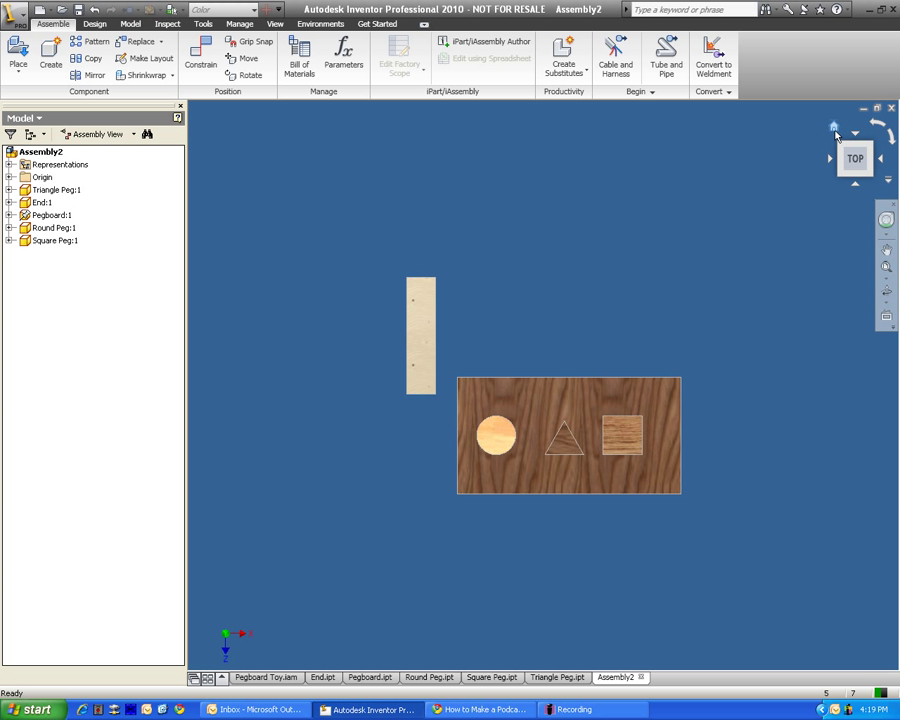
left_click(833, 127)
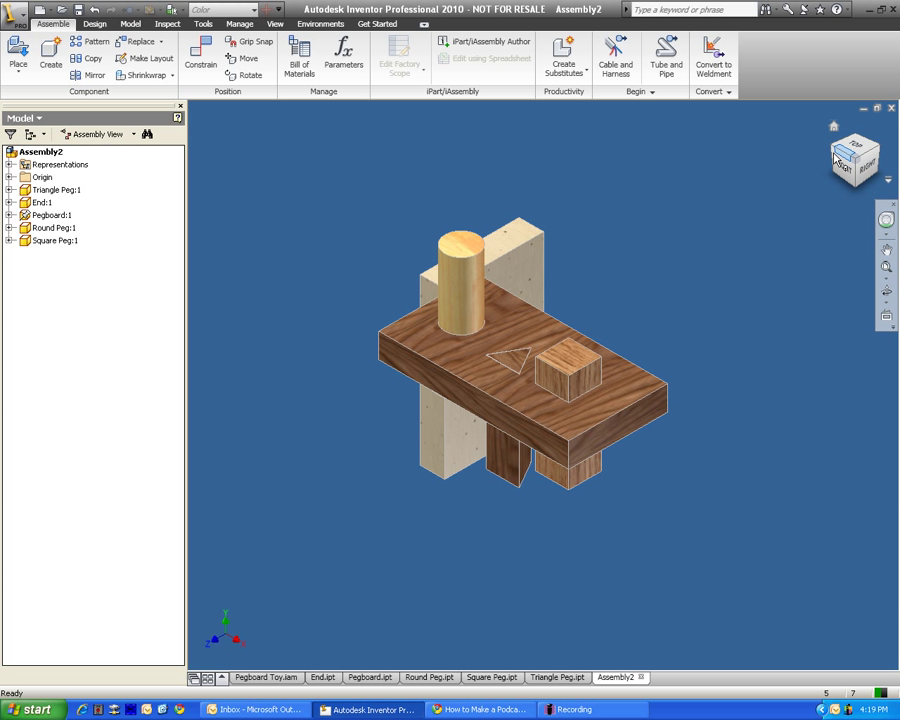
left_click(866, 164)
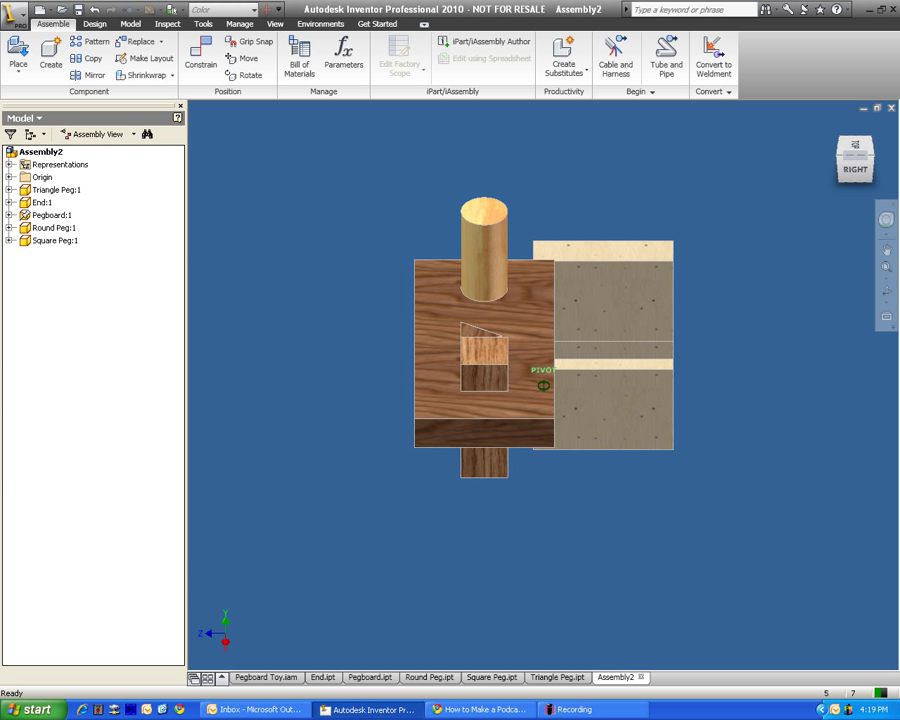